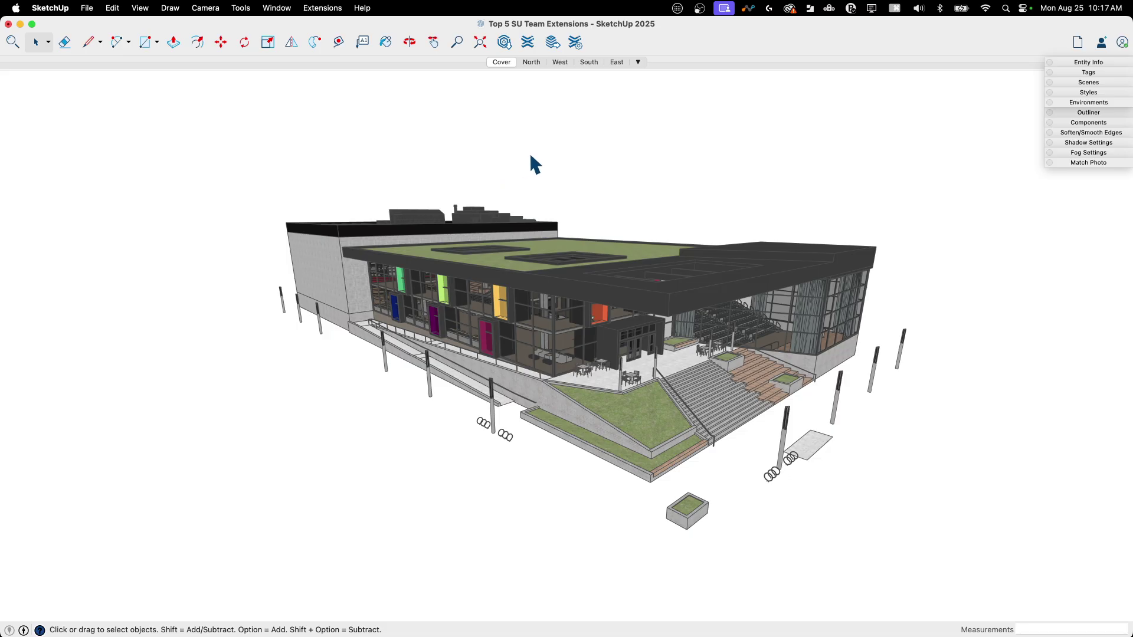
Orbit the multi-storey building so more of its green roof comes into view
mouse_move(686, 170)
middle_down()
mouse_move(608, 228)
mouse_move(708, 197)
mouse_move(643, 202)
mouse_move(619, 184)
mouse_move(676, 185)
middle_up()
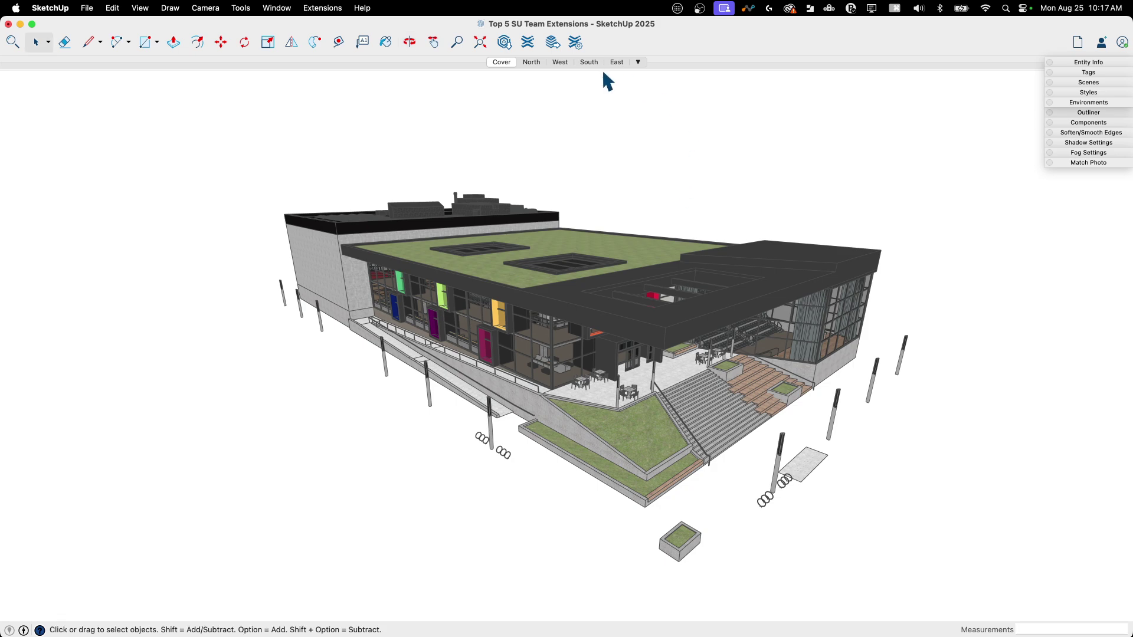
Preview the North, Cover, North, West and East scenes, then return to the Cover perspective
click(531, 62)
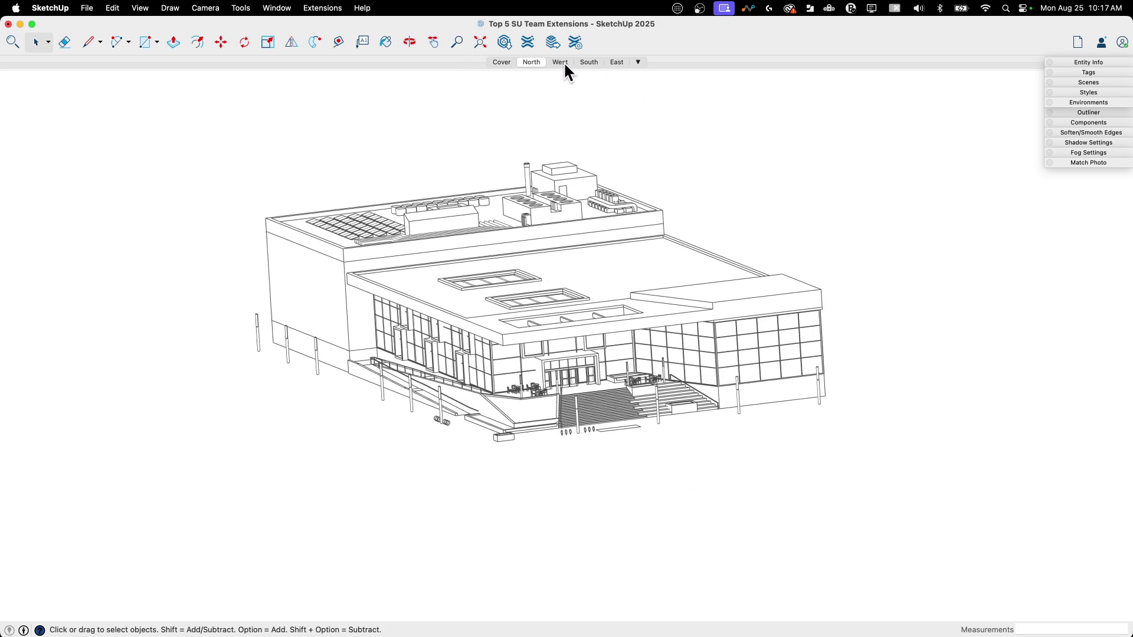
click(504, 62)
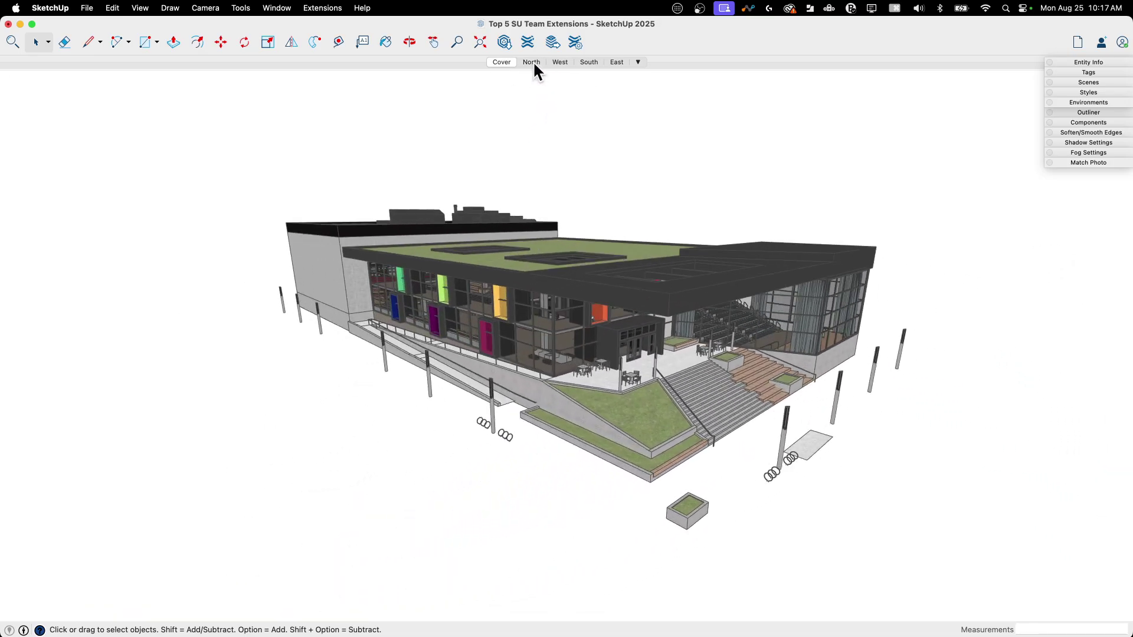
click(532, 63)
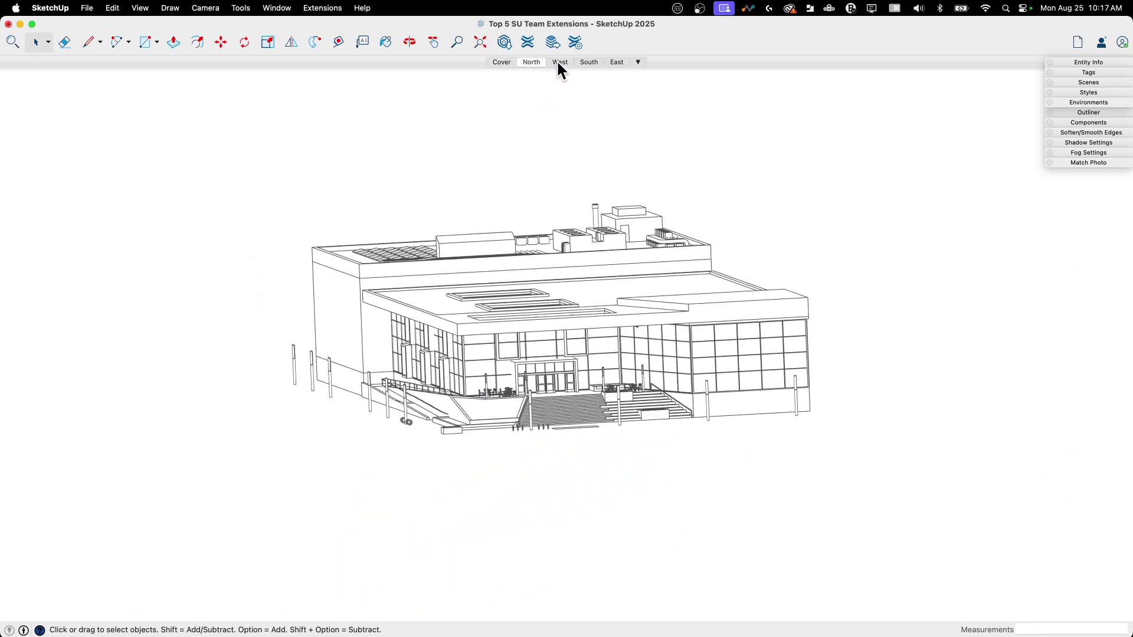
click(559, 62)
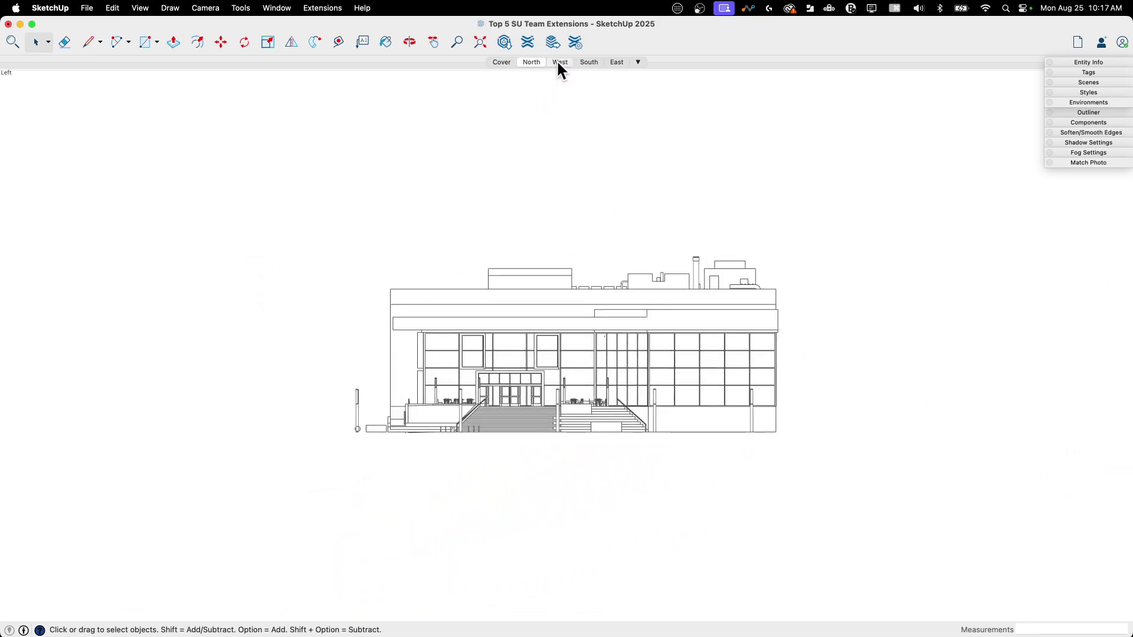
click(615, 63)
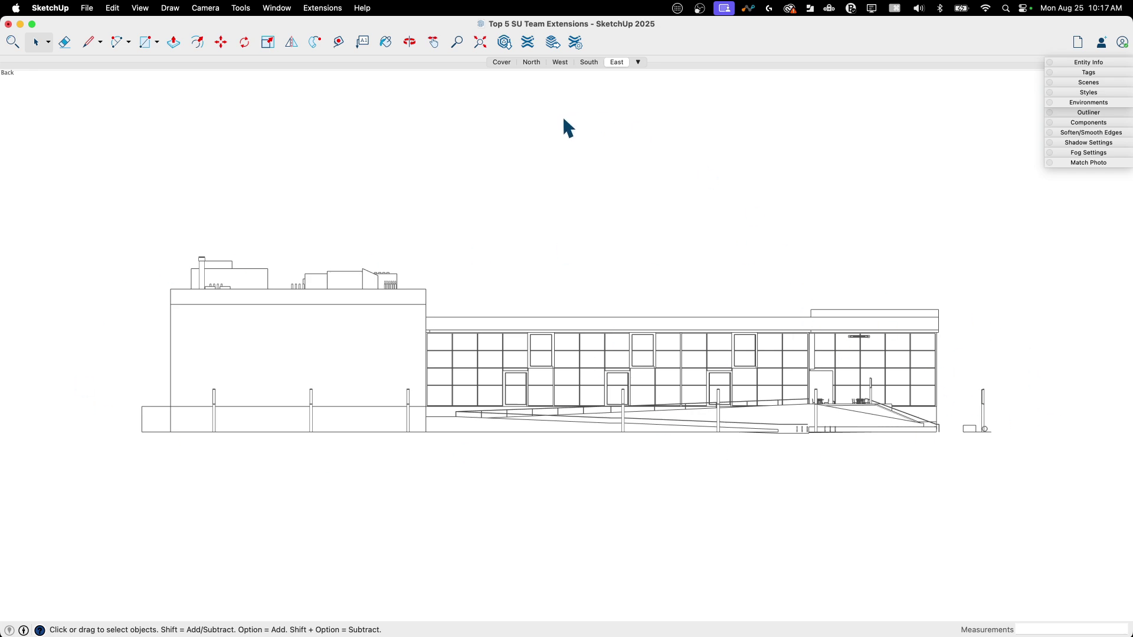
click(501, 61)
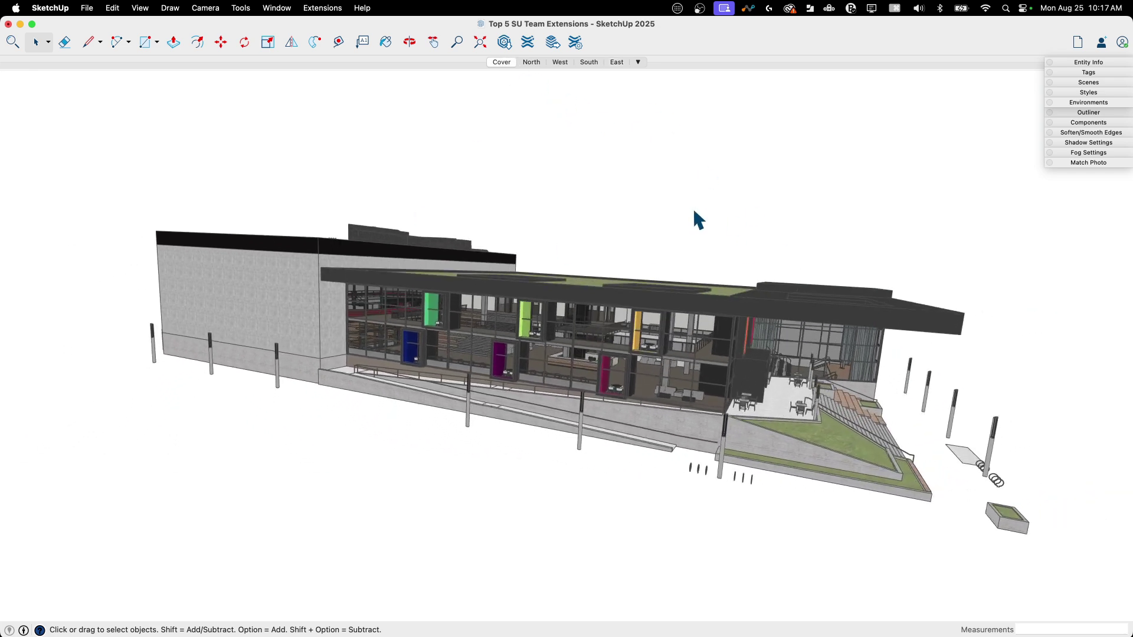
Start a LayOut file from scenes on Letter (8.5 in x 11 in) Landscape paper
click(322, 9)
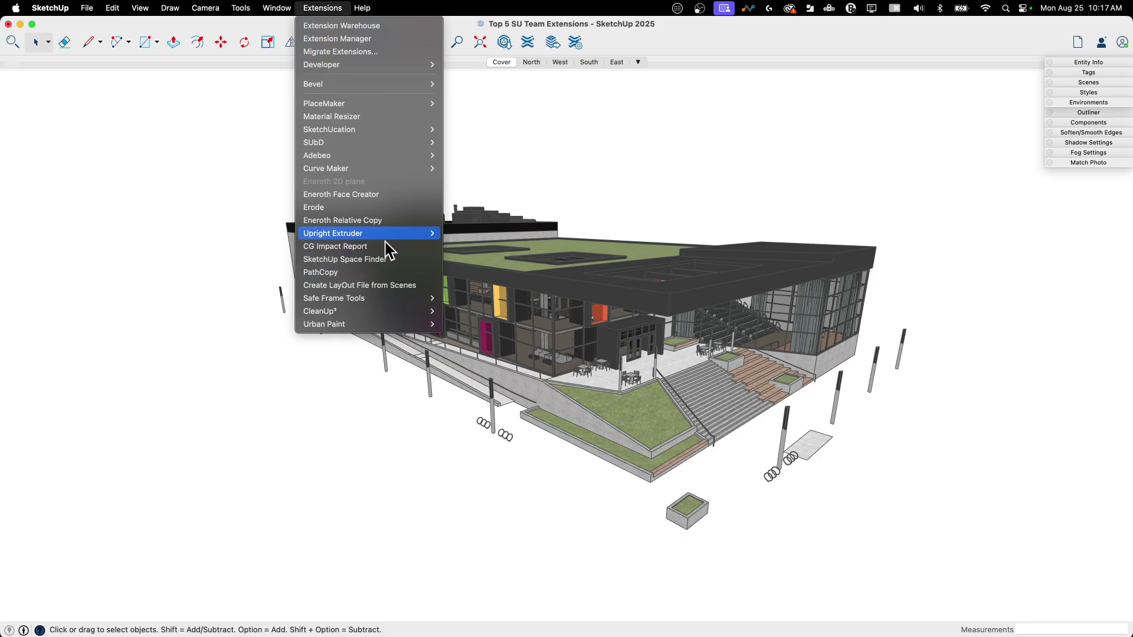
click(419, 286)
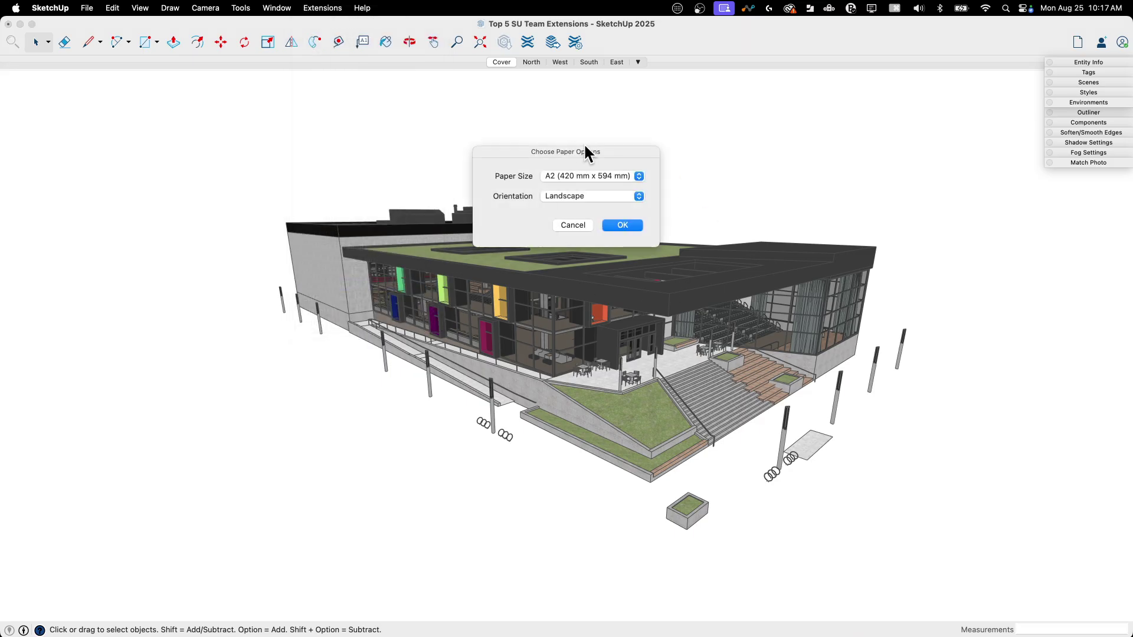
click(579, 175)
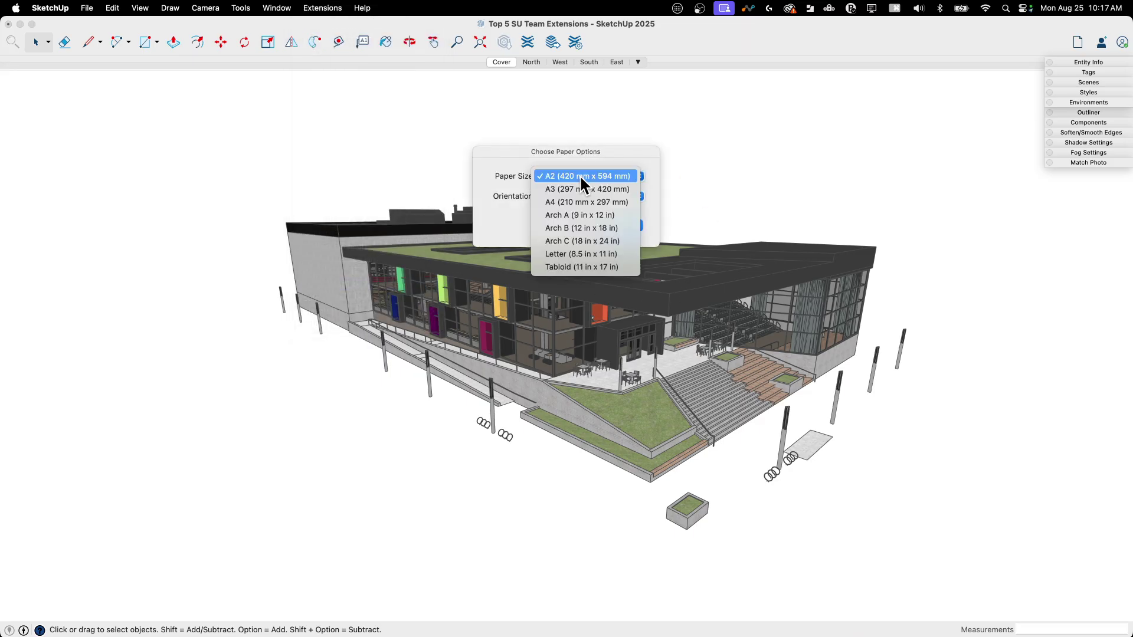
click(577, 255)
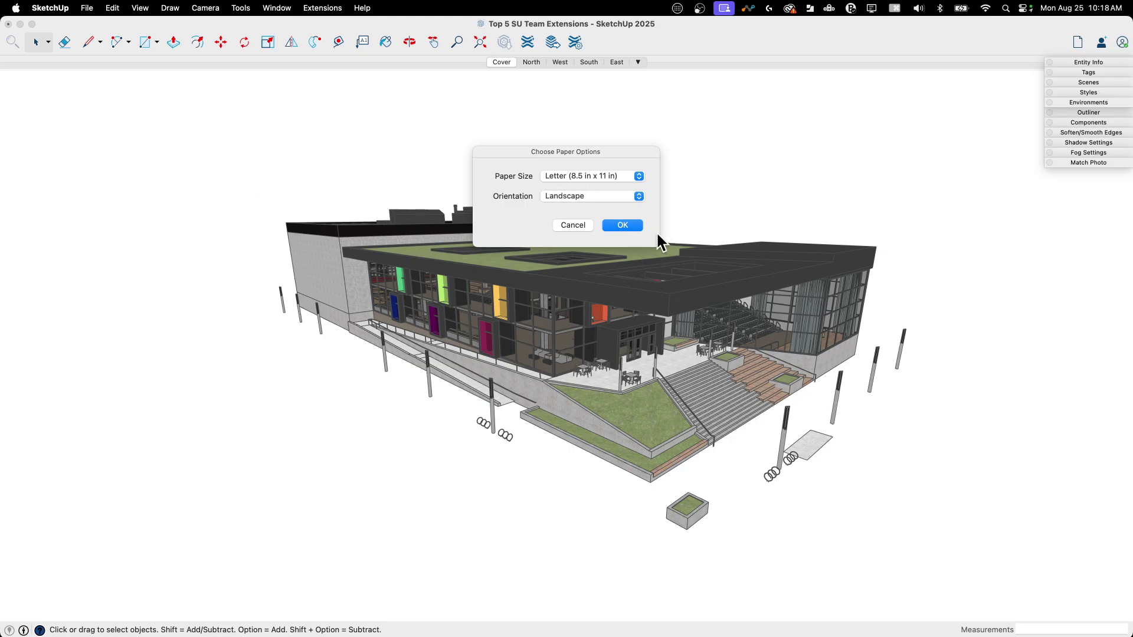
Generate the Letter LayOut document and view its North, West, South and East pages
click(622, 224)
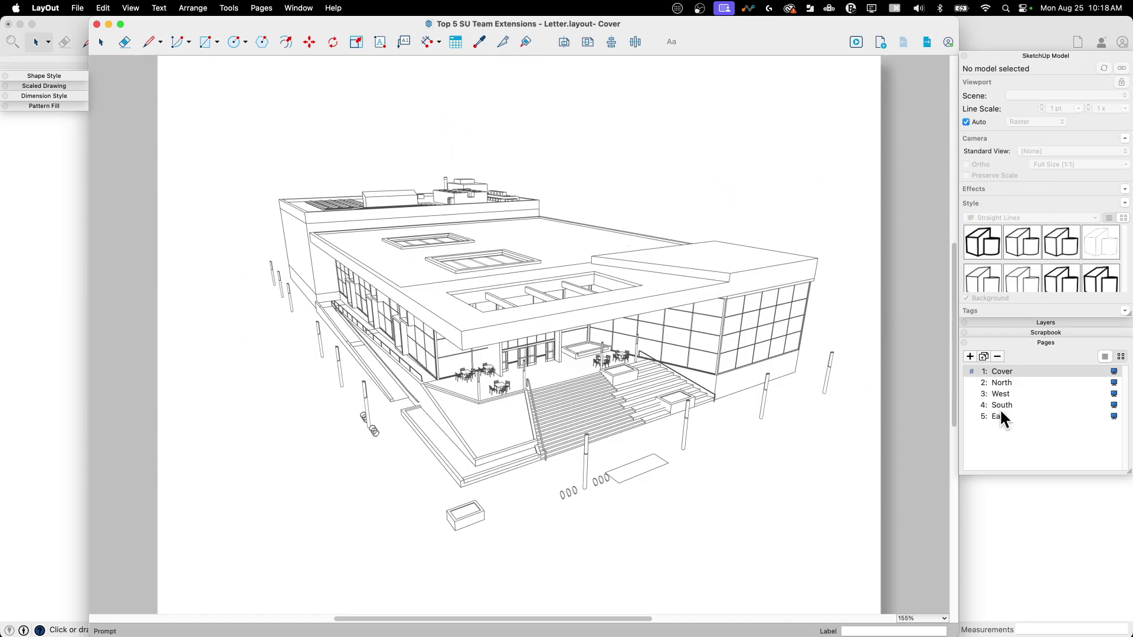
click(1003, 384)
click(1008, 394)
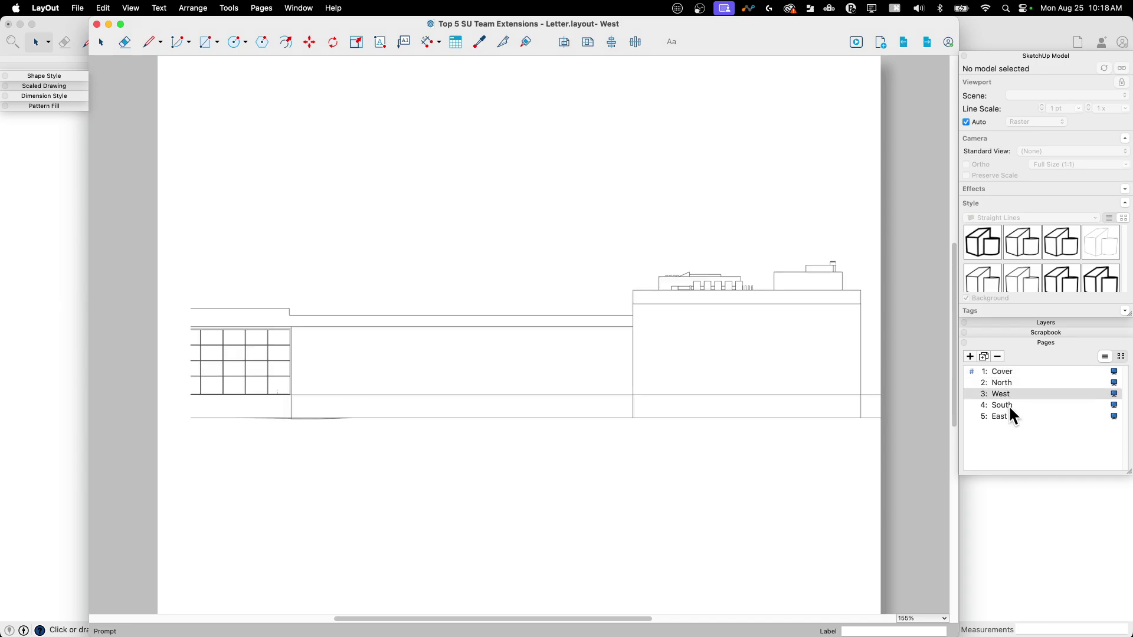
click(1008, 405)
click(1004, 416)
click(1001, 383)
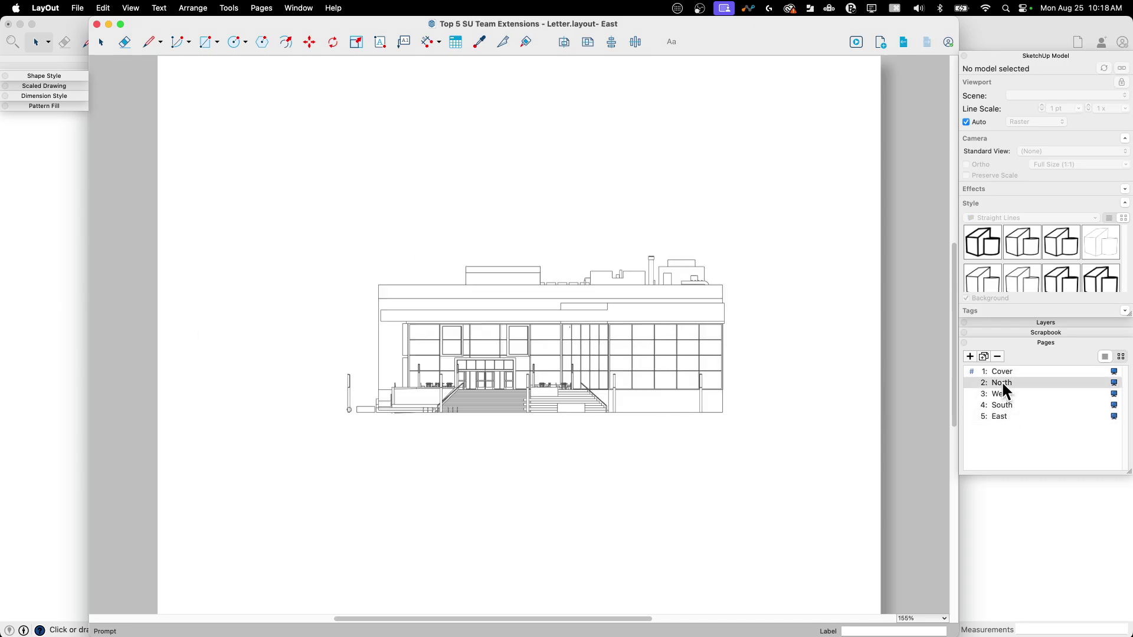
click(1001, 415)
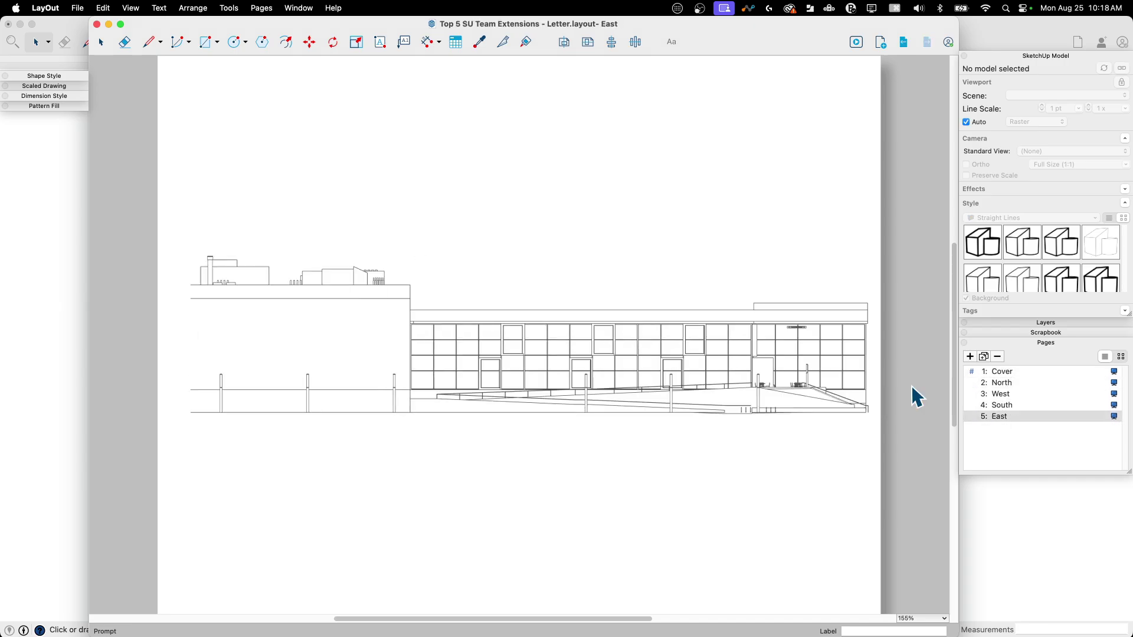
Select the East elevation viewport, review the South, West and East pages, then return to SketchUp
click(531, 321)
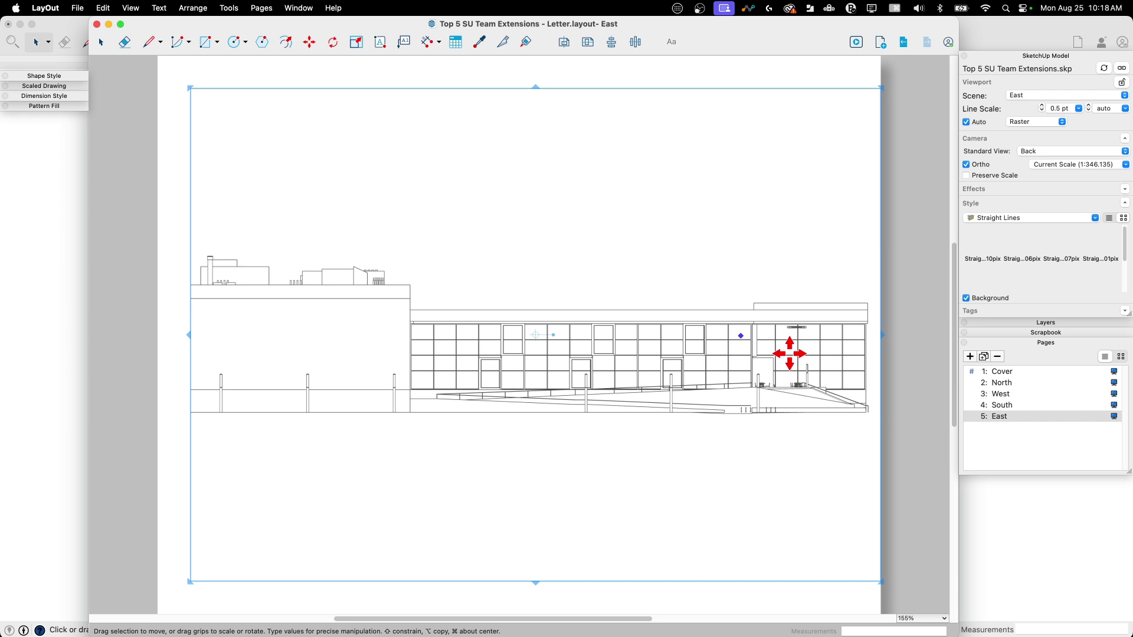
click(1002, 406)
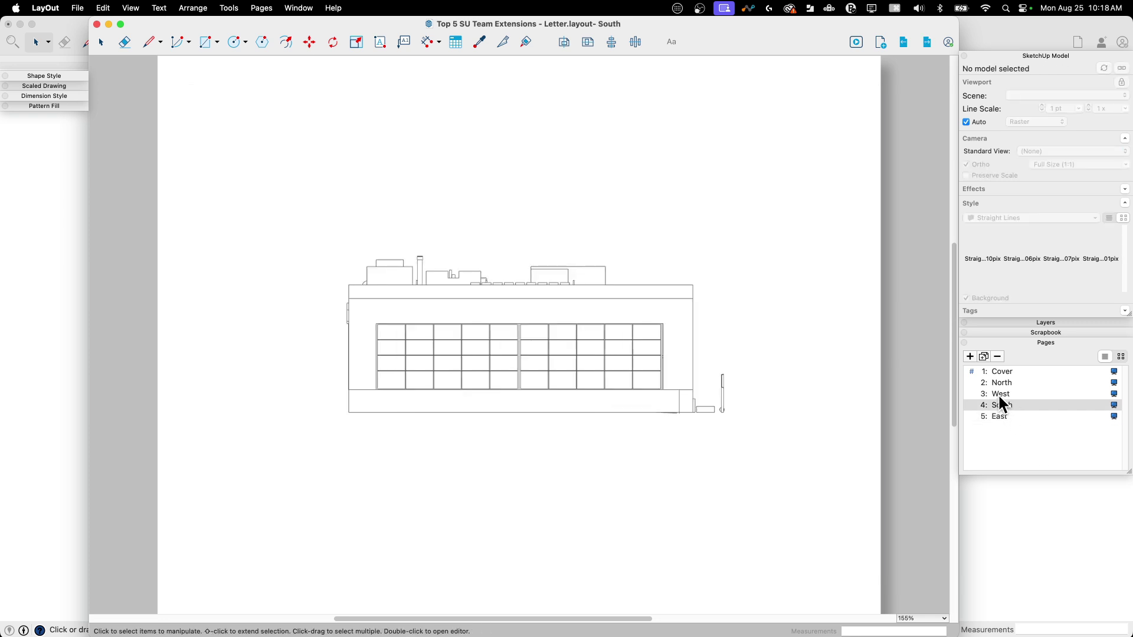
click(1002, 395)
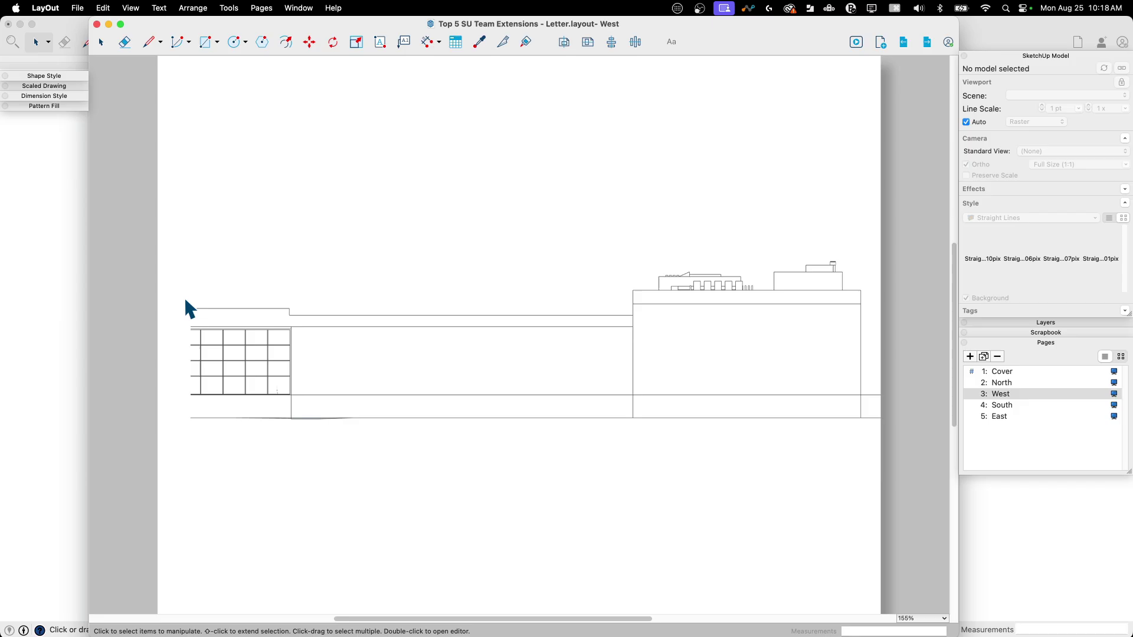
click(1001, 405)
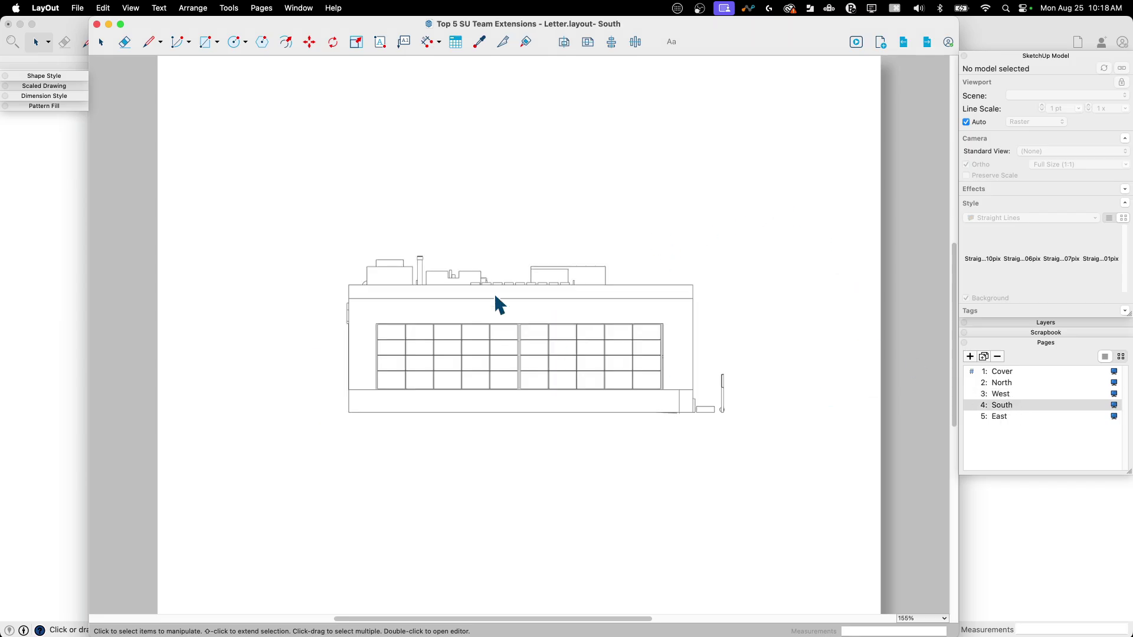
click(1000, 417)
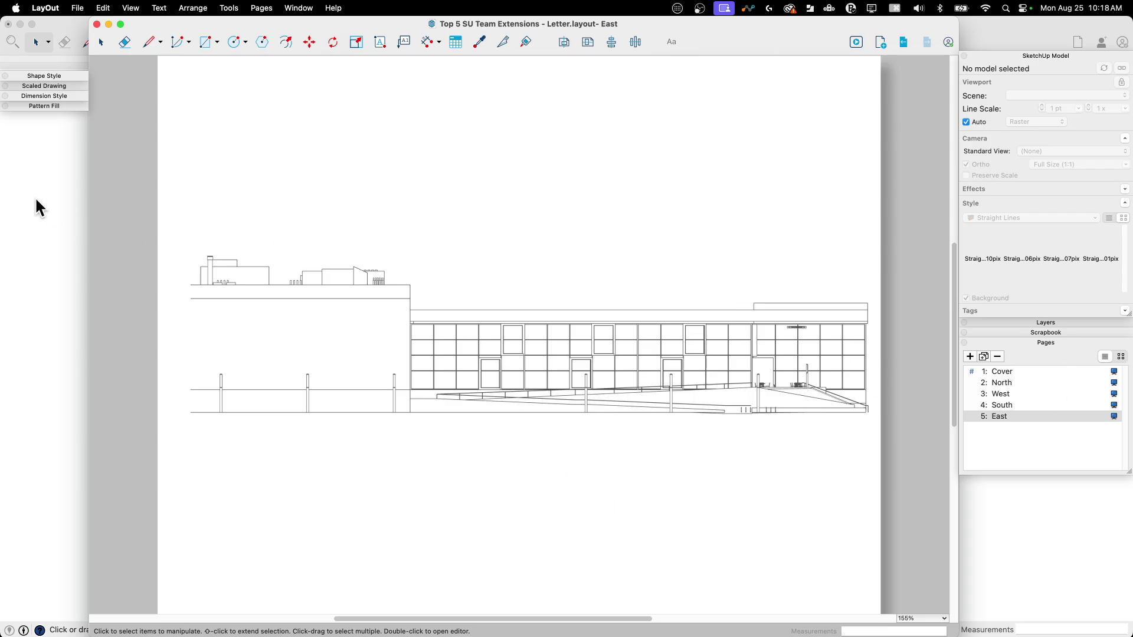
click(58, 26)
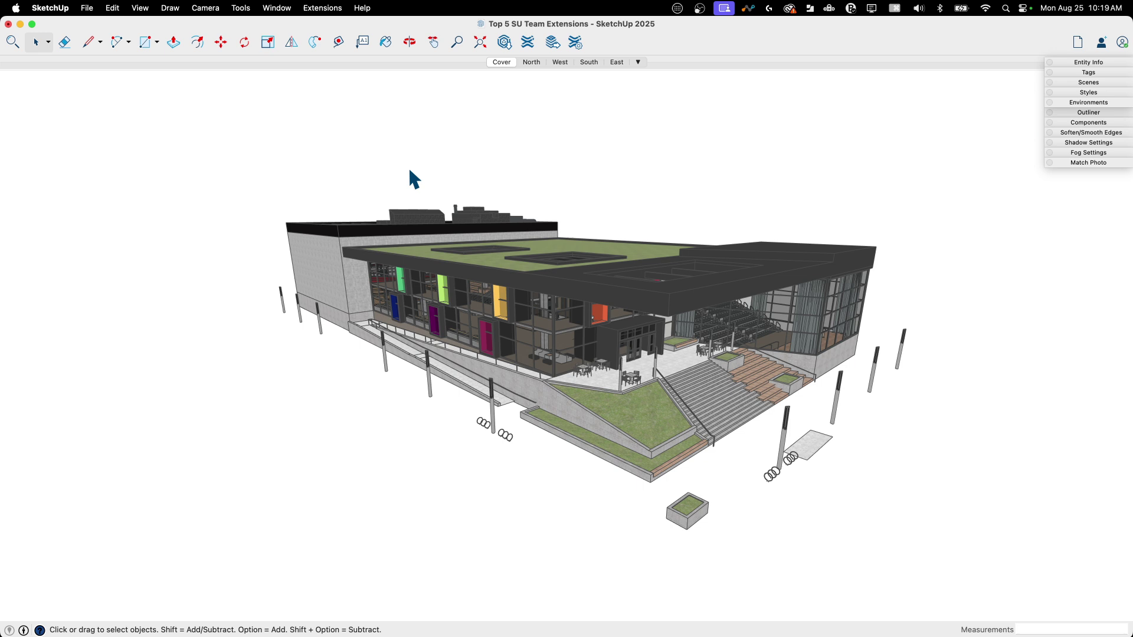
Set the Safe Frame Tools camera aspect ratio to .5 and move its settings window aside
click(319, 8)
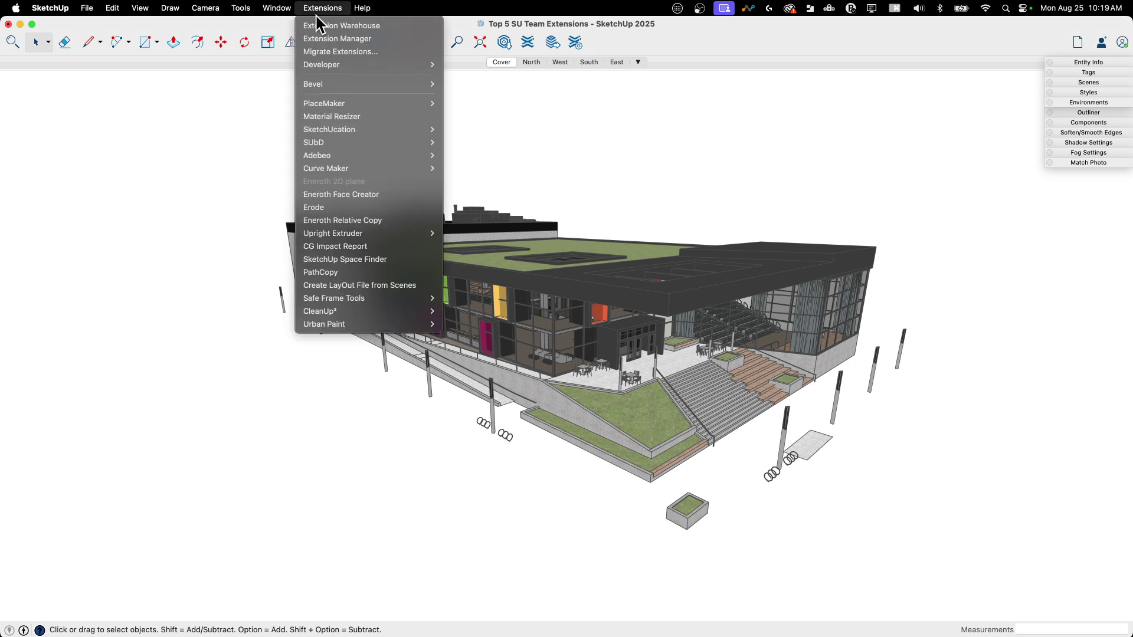
mouse_move(353, 299)
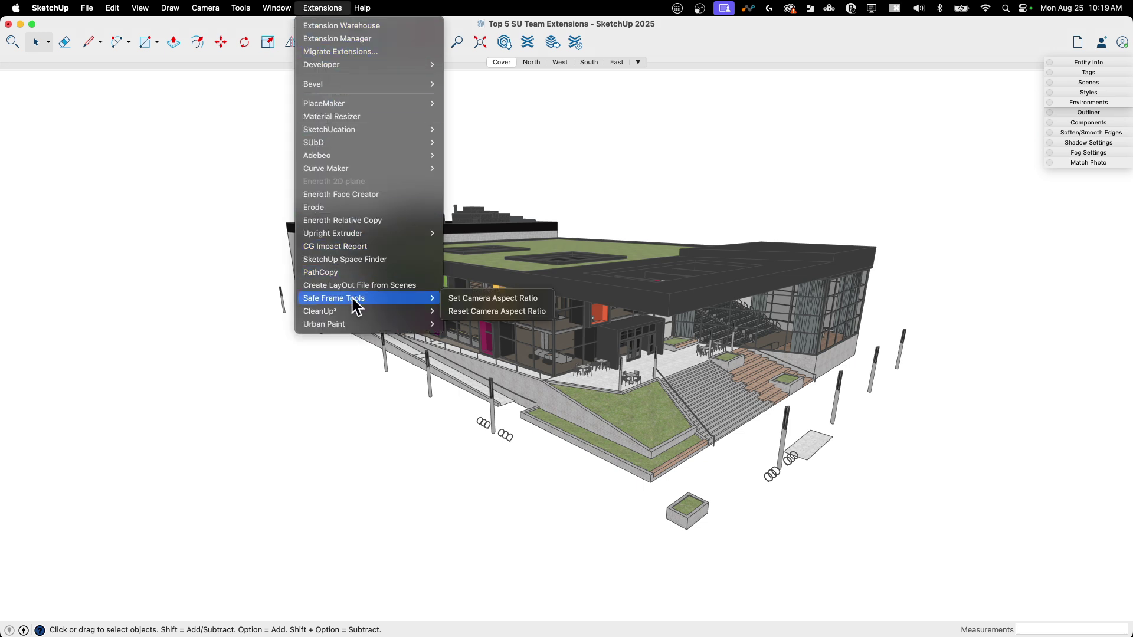
click(483, 299)
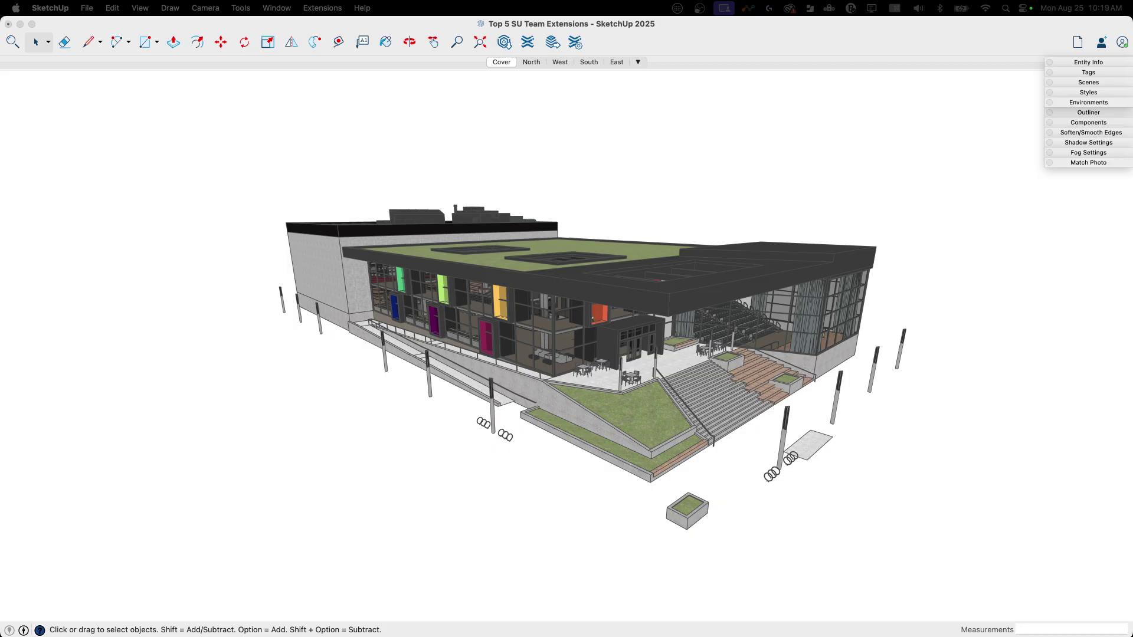
drag(625, 306, 524, 153)
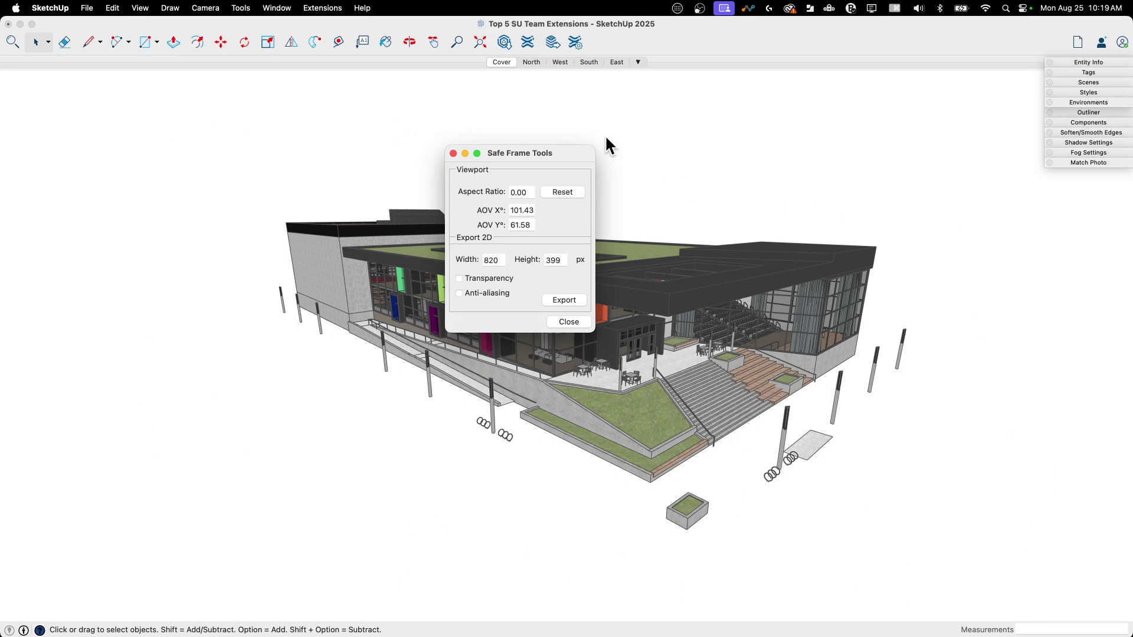
double_click(521, 192)
text(.5)
key(Return)
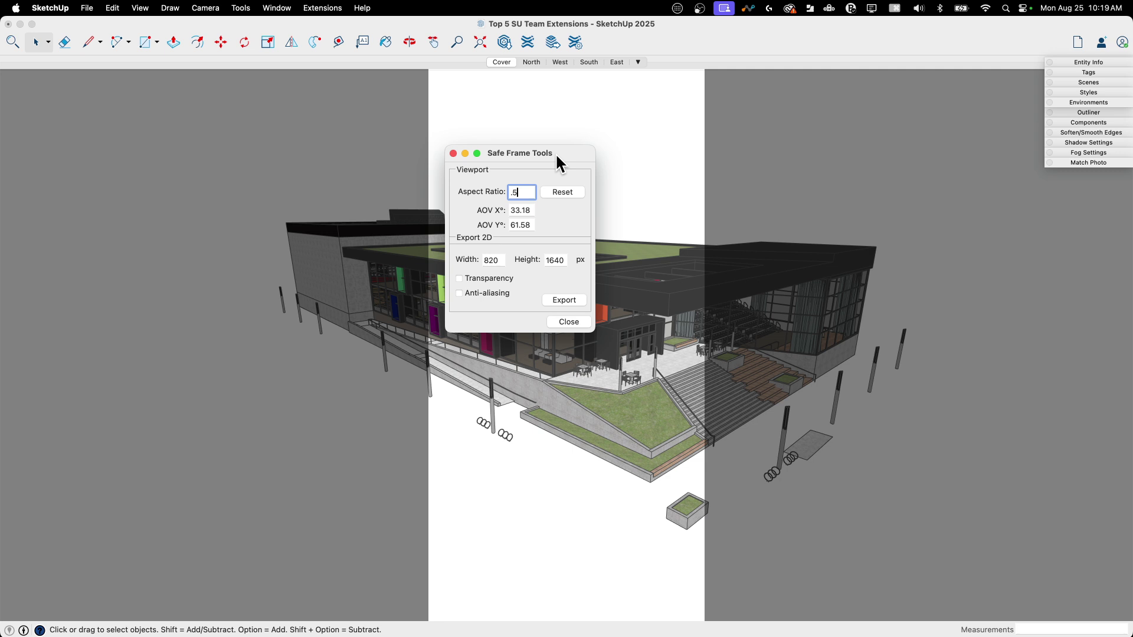
drag(555, 153, 193, 154)
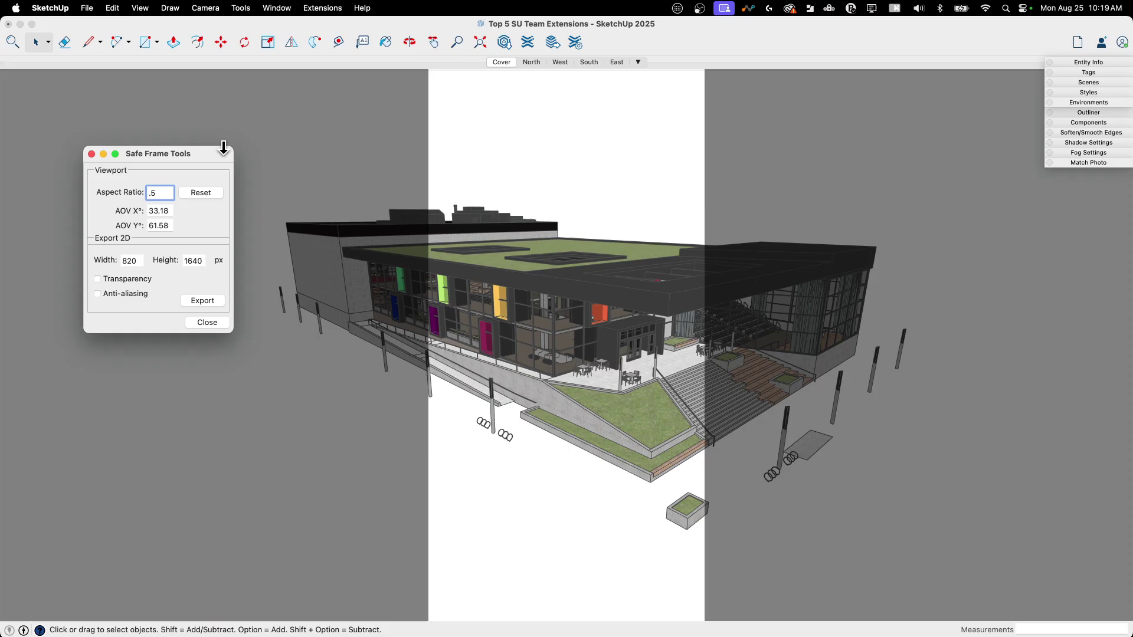
drag(202, 154, 347, 131)
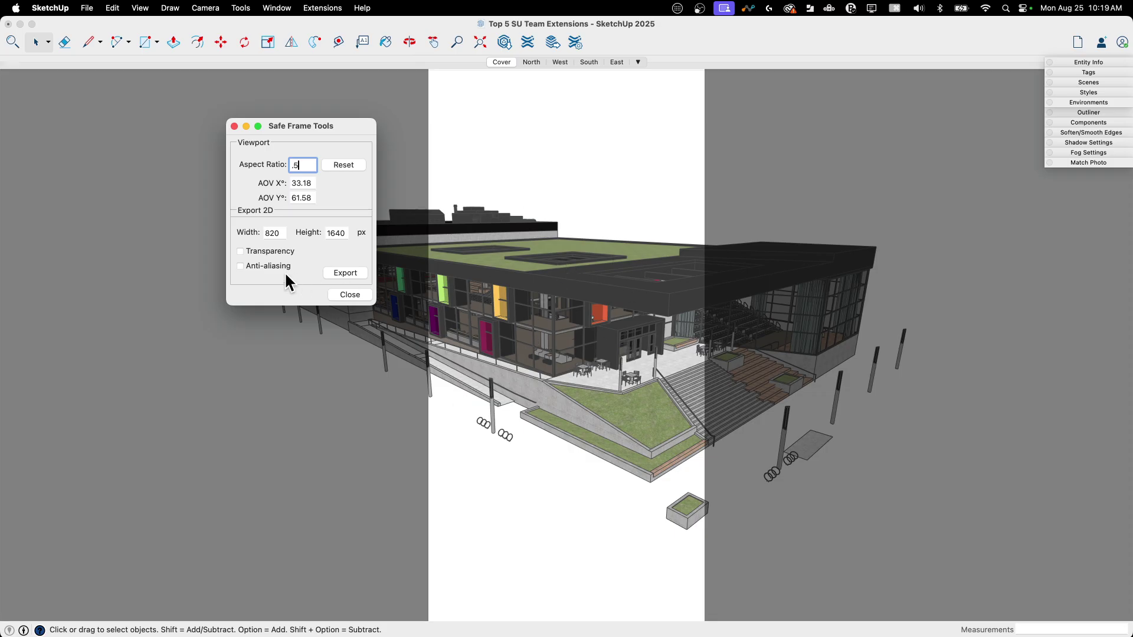
Turn off Transparency and Anti-aliasing for the 820 x 1640 px 2D export
click(240, 266)
click(240, 257)
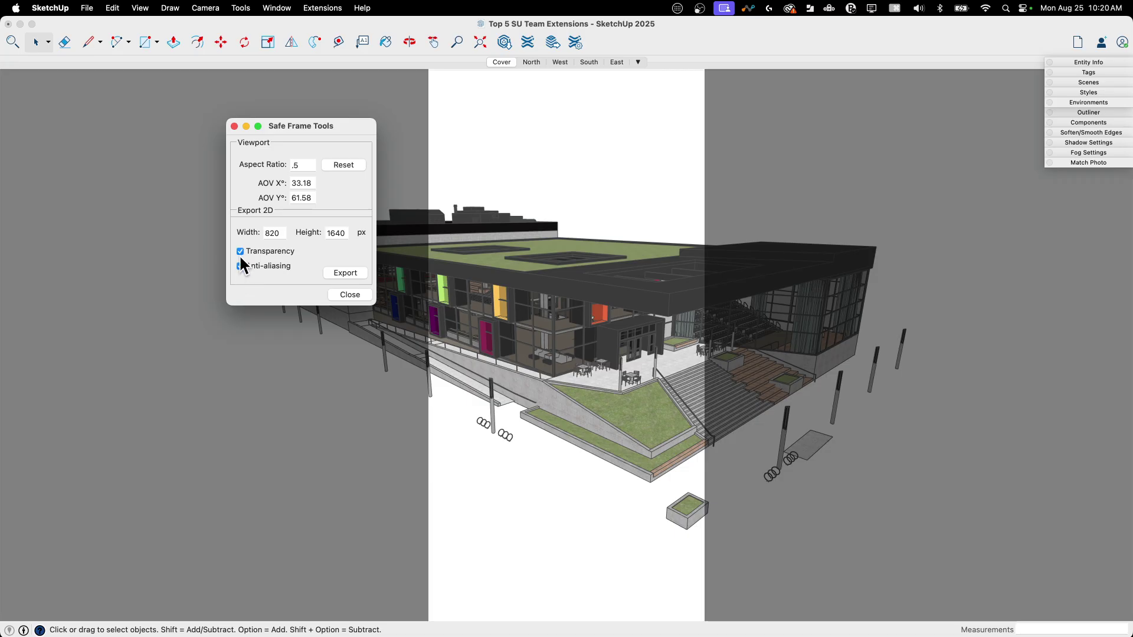
click(240, 266)
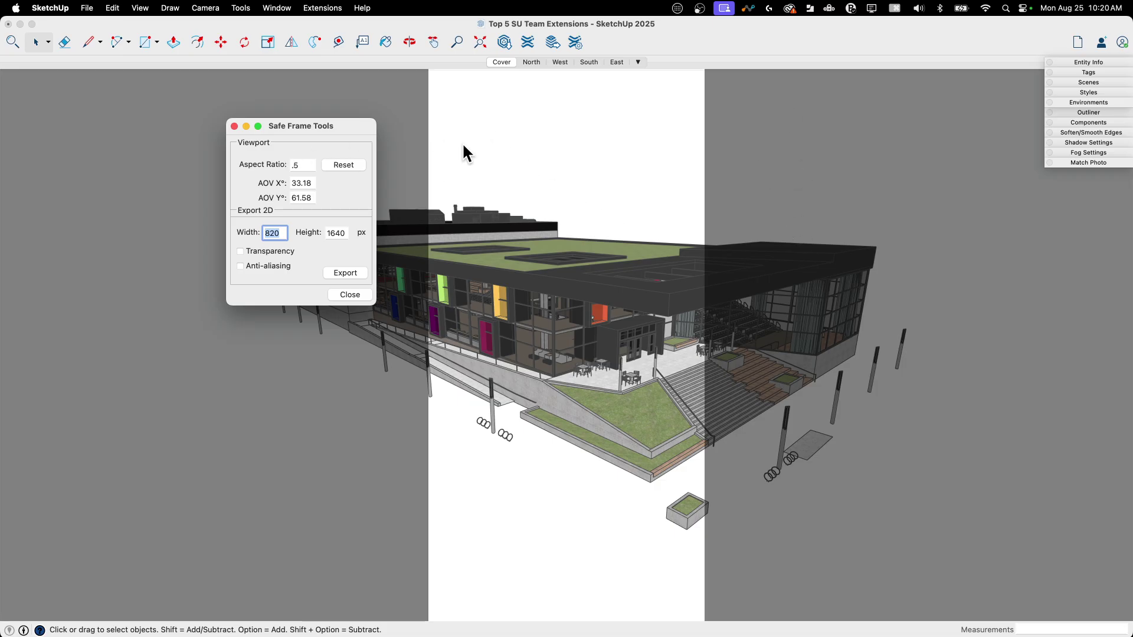
Apply a safe-frame aspect ratio of 2 and orbit down onto the green roof
click(301, 165)
text(2)
key(Return)
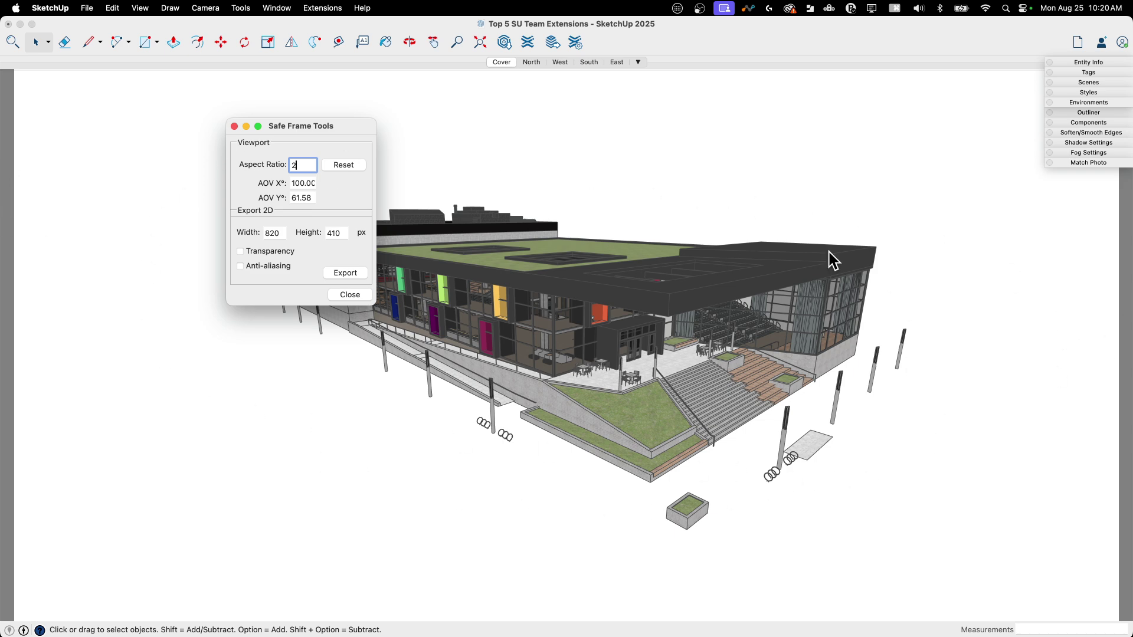
scroll(646, 401, up, 4)
scroll(646, 400, down, 3)
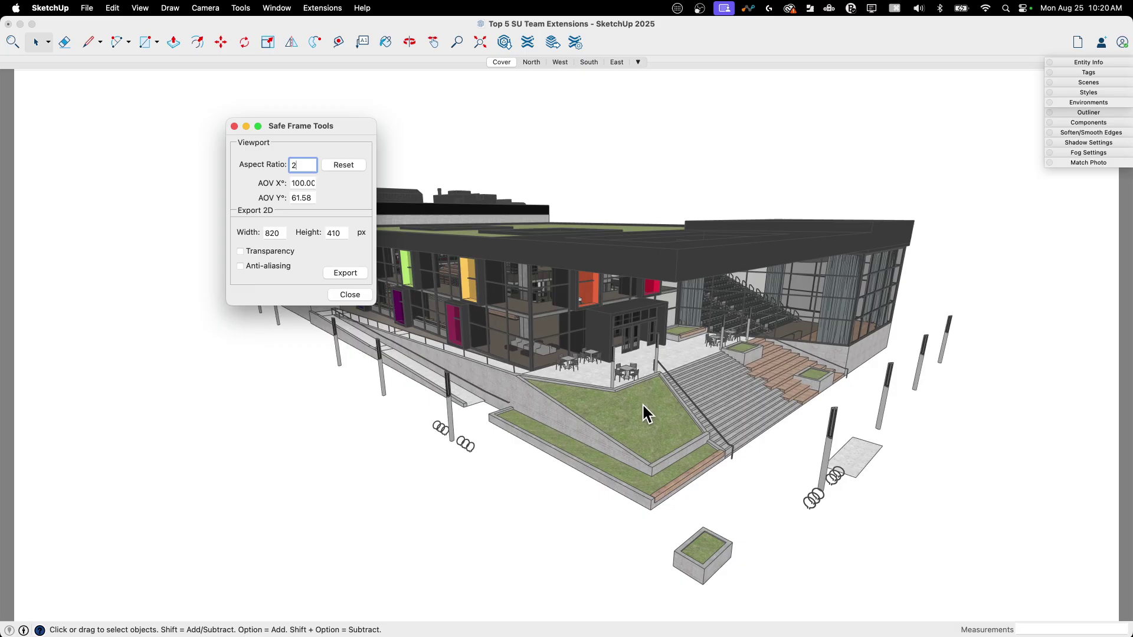
mouse_move(650, 410)
middle_down()
mouse_move(650, 387)
mouse_move(627, 457)
mouse_move(654, 408)
middle_up()
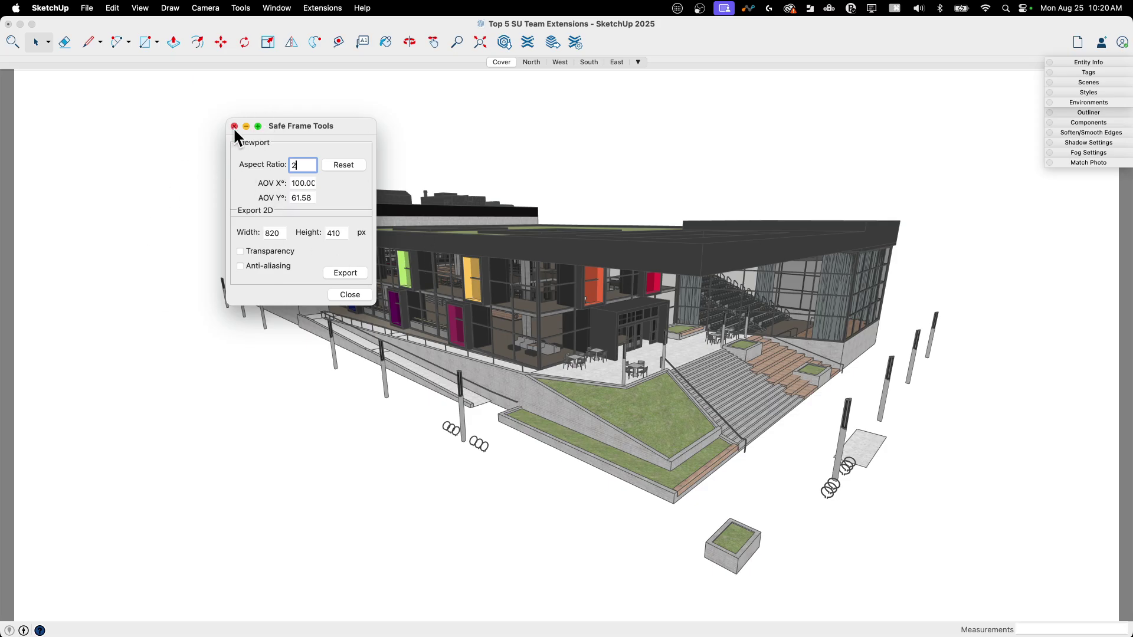
drag(306, 125, 151, 199)
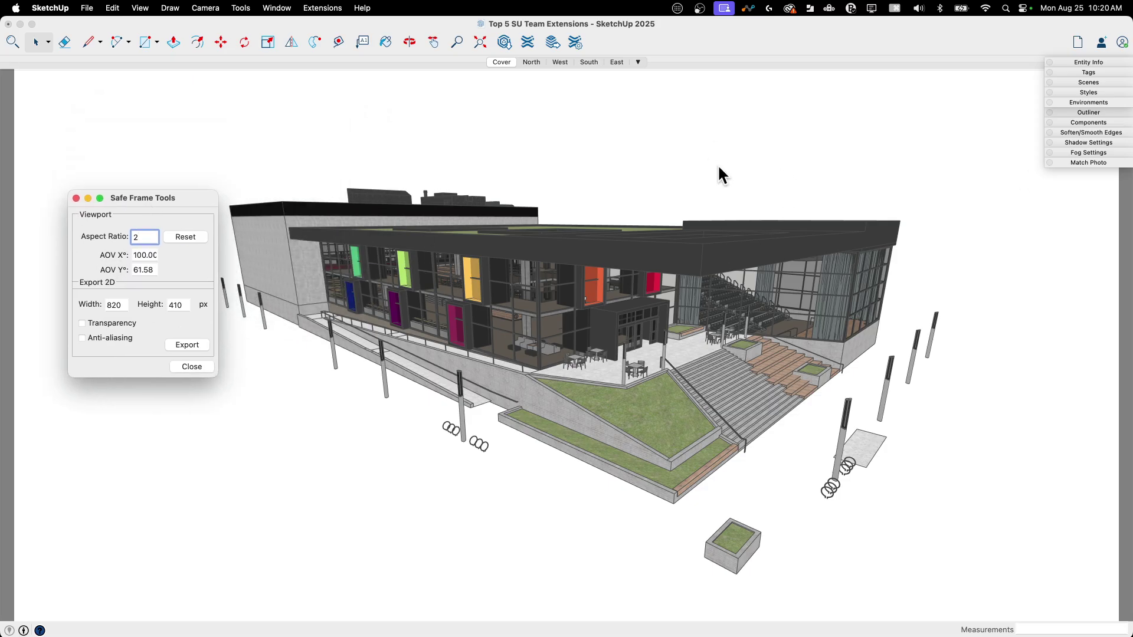
middle_drag(718, 164, 742, 180)
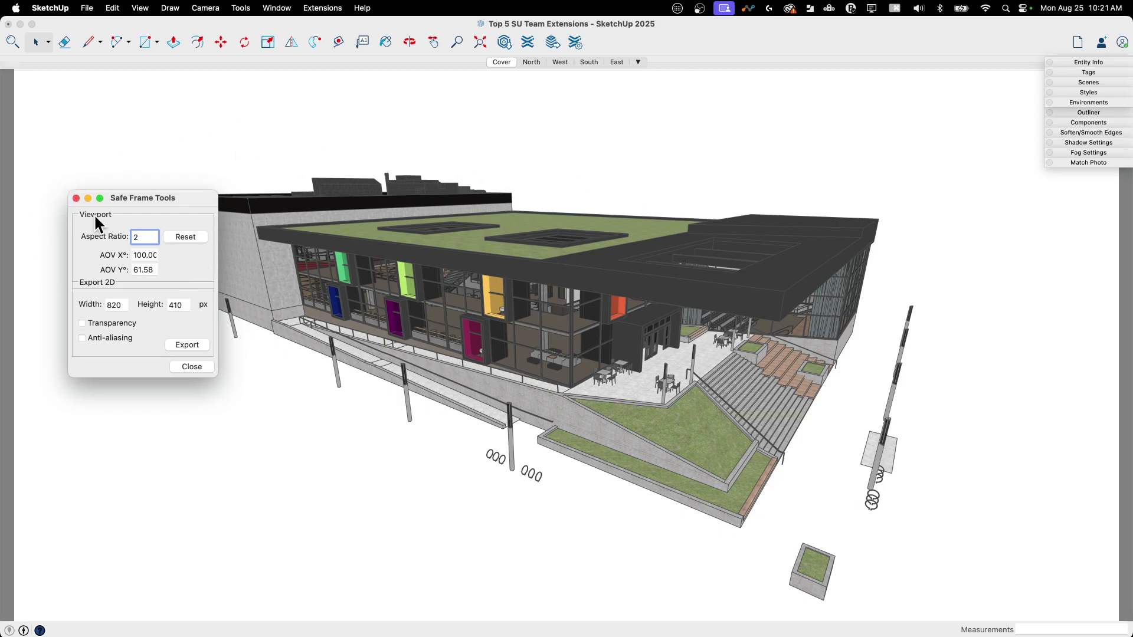
Reset the aspect ratio to fit the viewport, close Safe Frame Tools, and orbit toward the roof
click(193, 234)
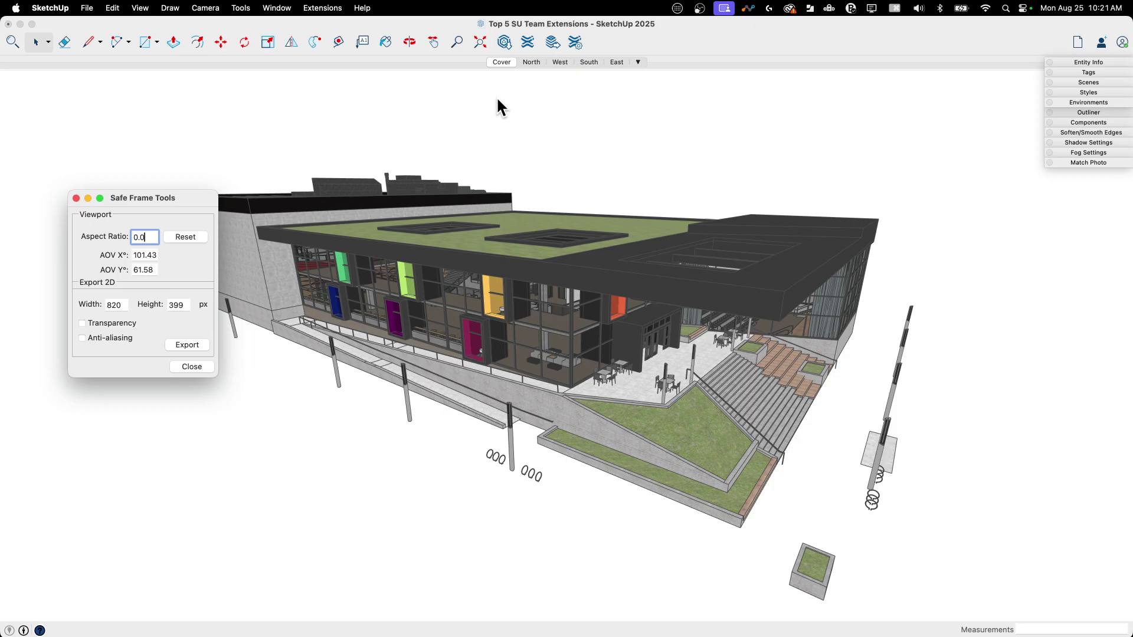
click(76, 198)
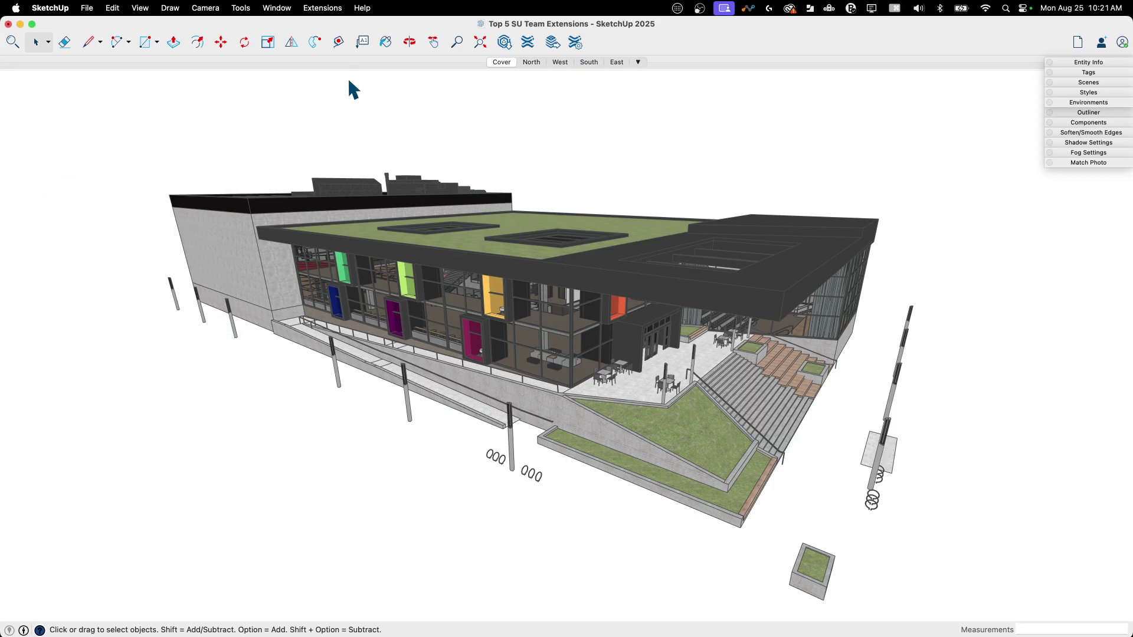
middle_drag(353, 88, 374, 172)
scroll(458, 172, down, 3)
middle_drag(458, 171, 451, 197)
scroll(379, 101, up, 3)
scroll(379, 106, down, 3)
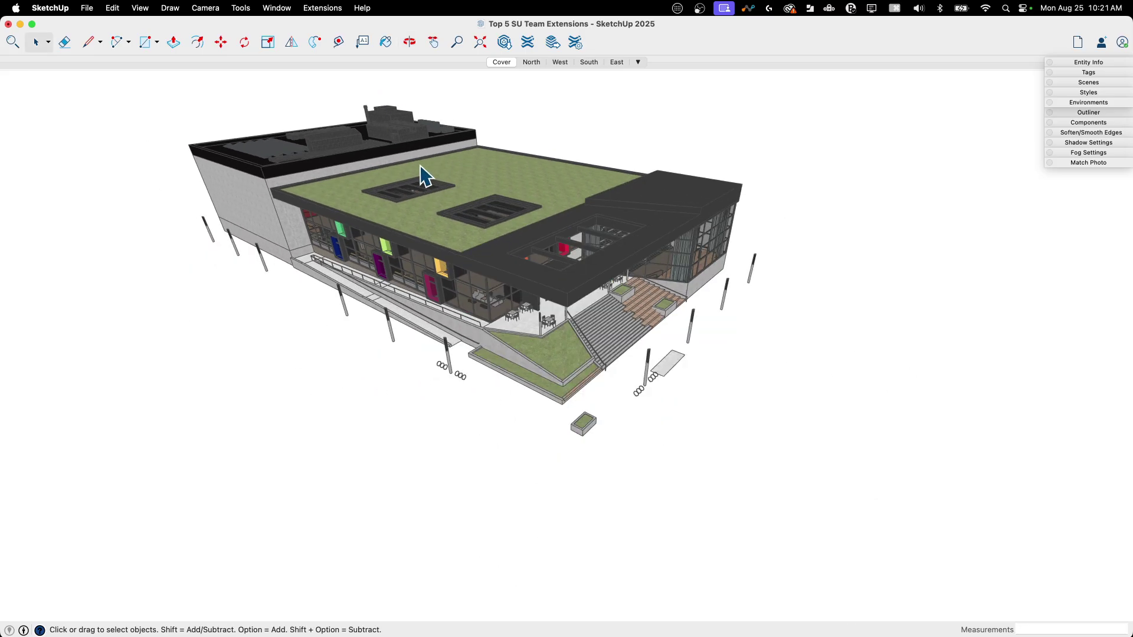
scroll(413, 163, up, 2)
scroll(383, 142, up, 2)
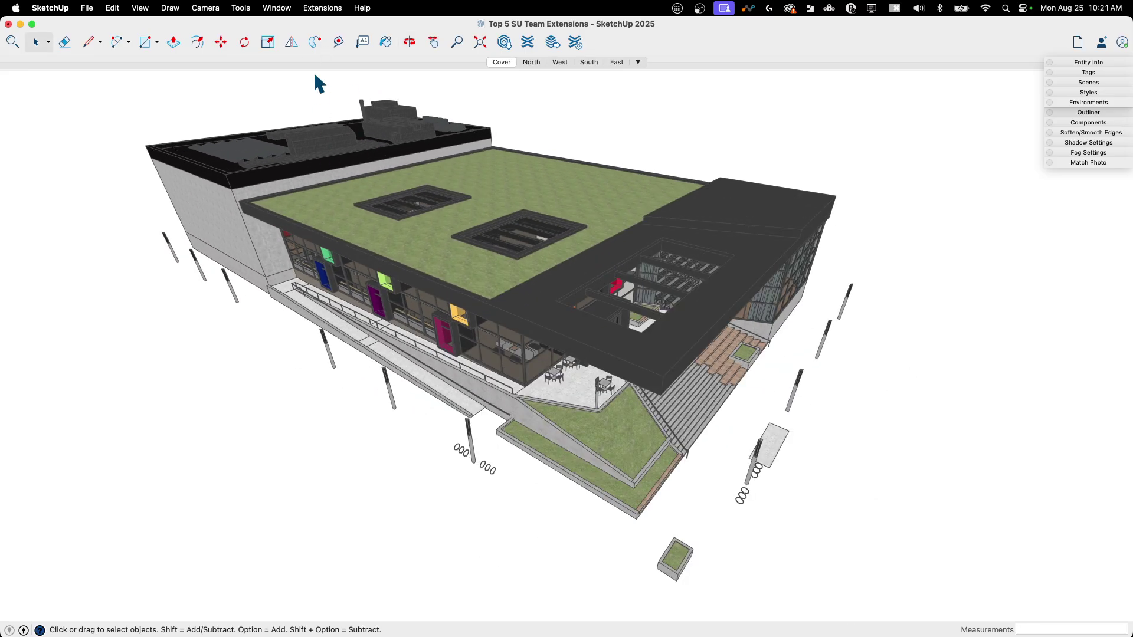
Show the Annotations tool palette from View > Tool Palettes and float it beside the model
click(314, 10)
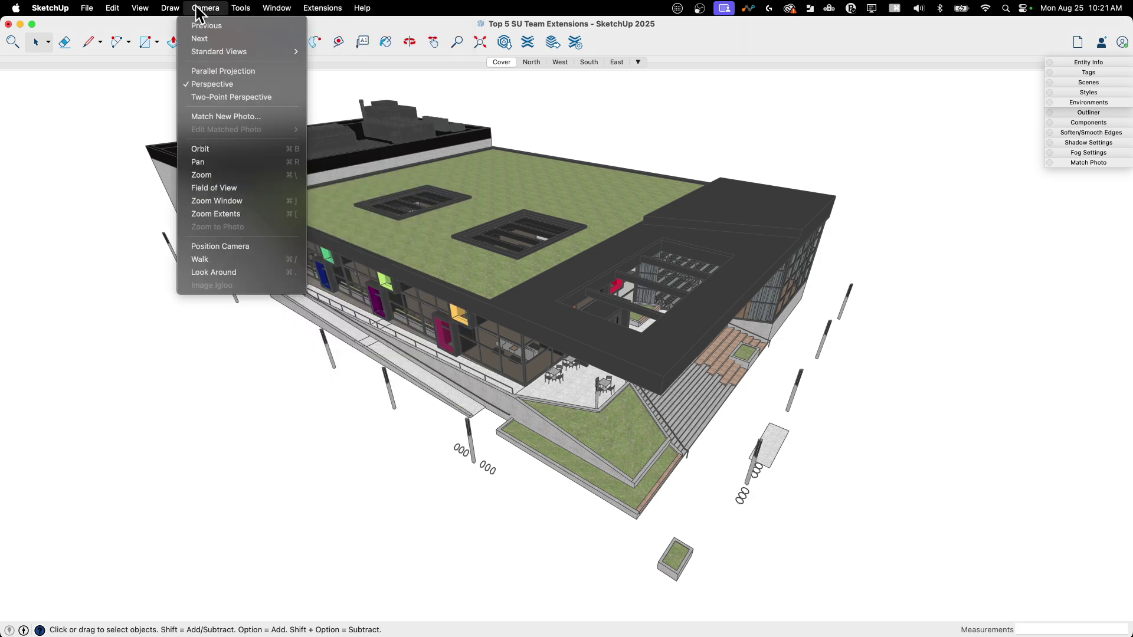
mouse_move(142, 9)
mouse_move(141, 61)
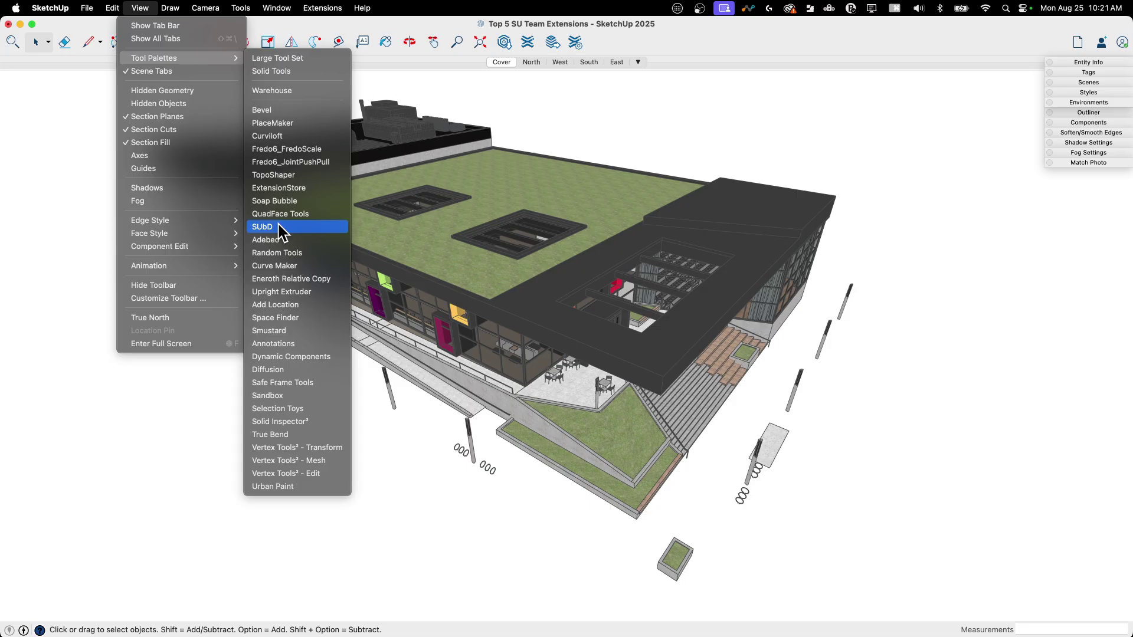
click(265, 344)
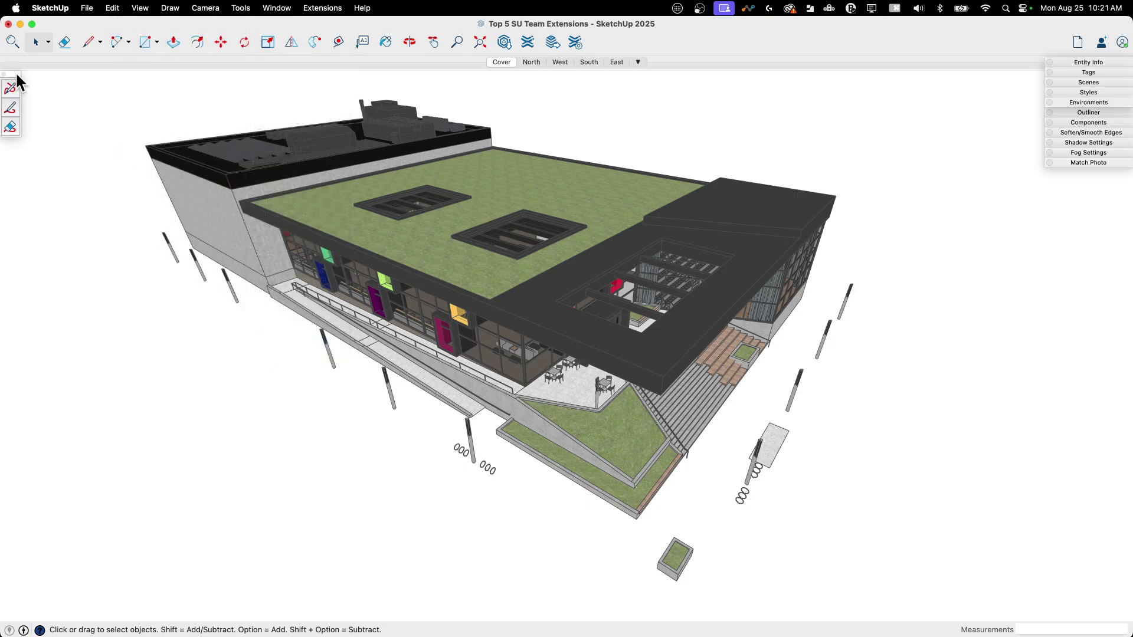
mouse_move(16, 75)
mouse_down()
mouse_move(62, 78)
mouse_move(42, 87)
mouse_up()
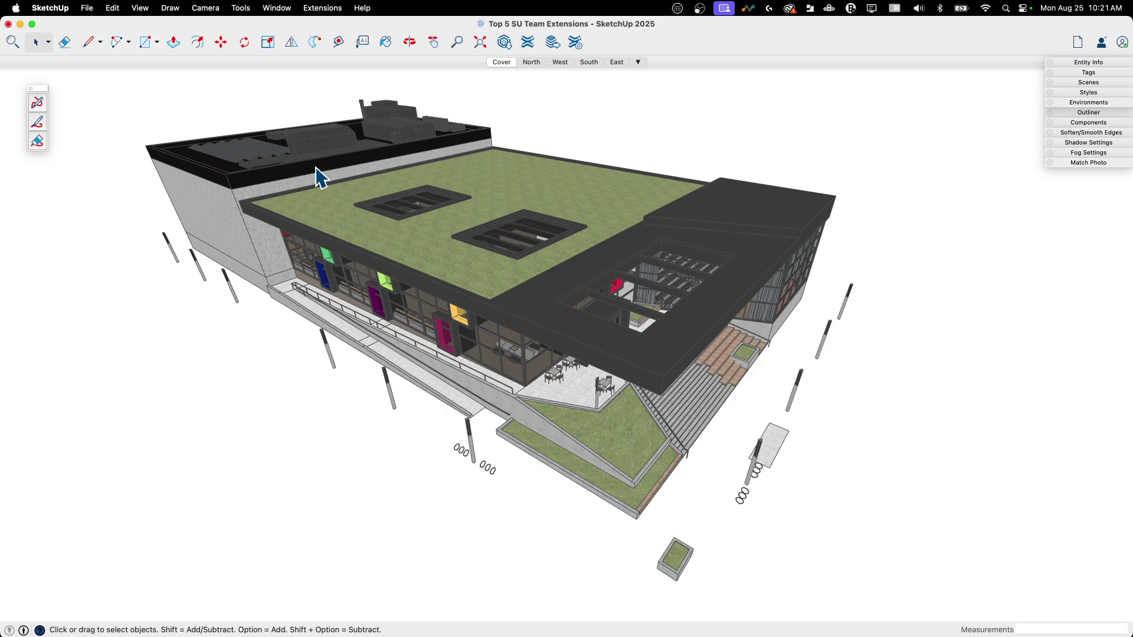
Pick the annotation pen, accept the prompt, and tick the Annotations overlay
click(44, 105)
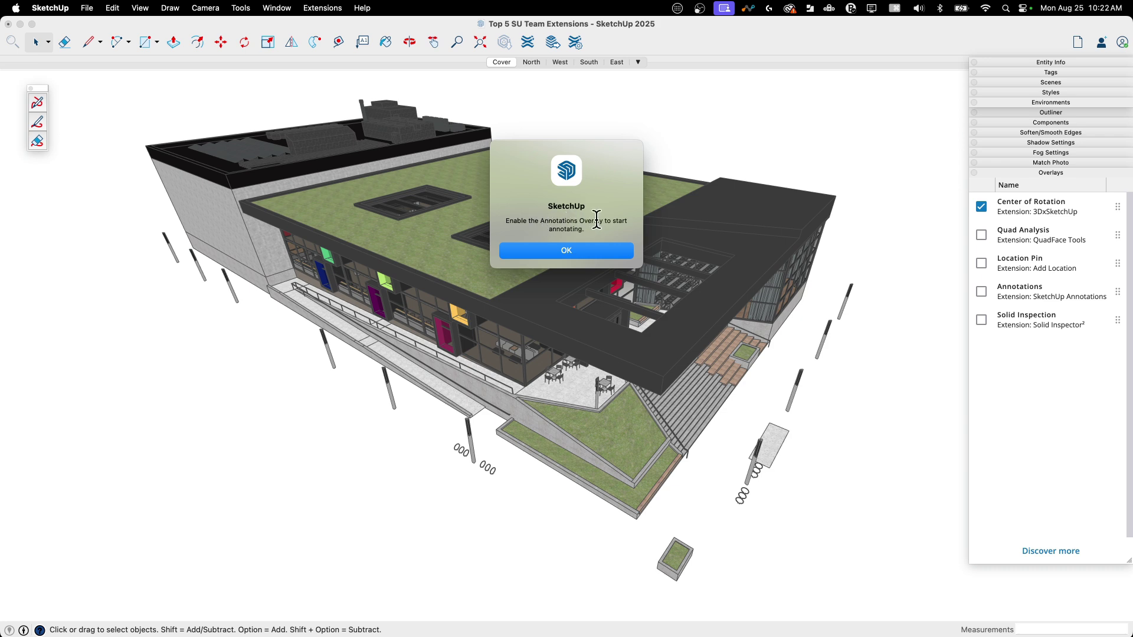
click(996, 186)
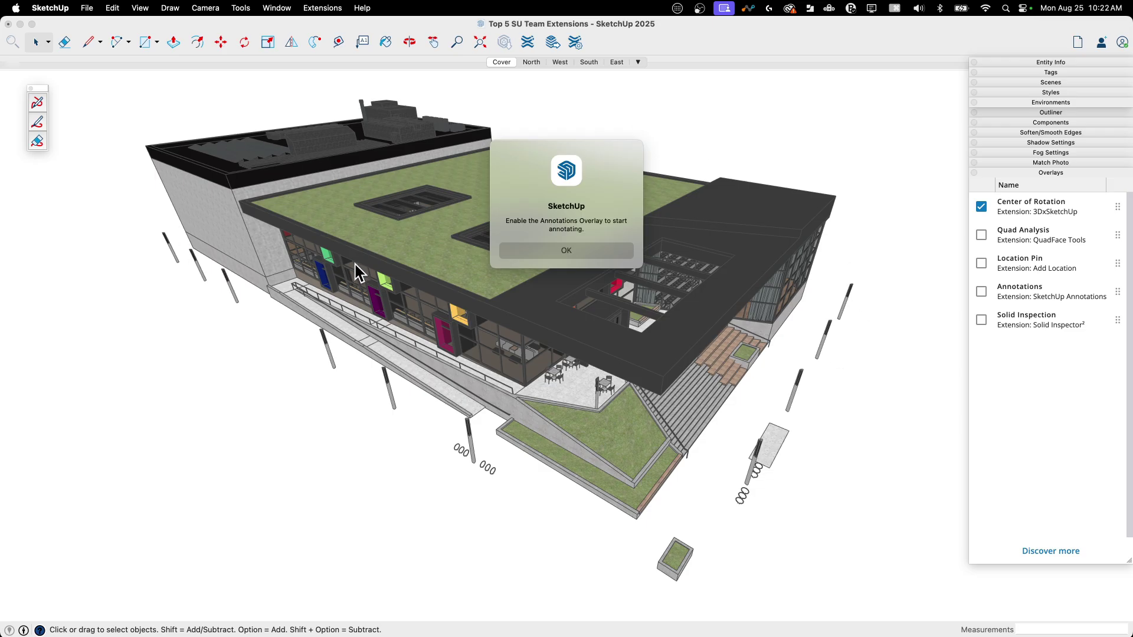
click(567, 250)
click(982, 292)
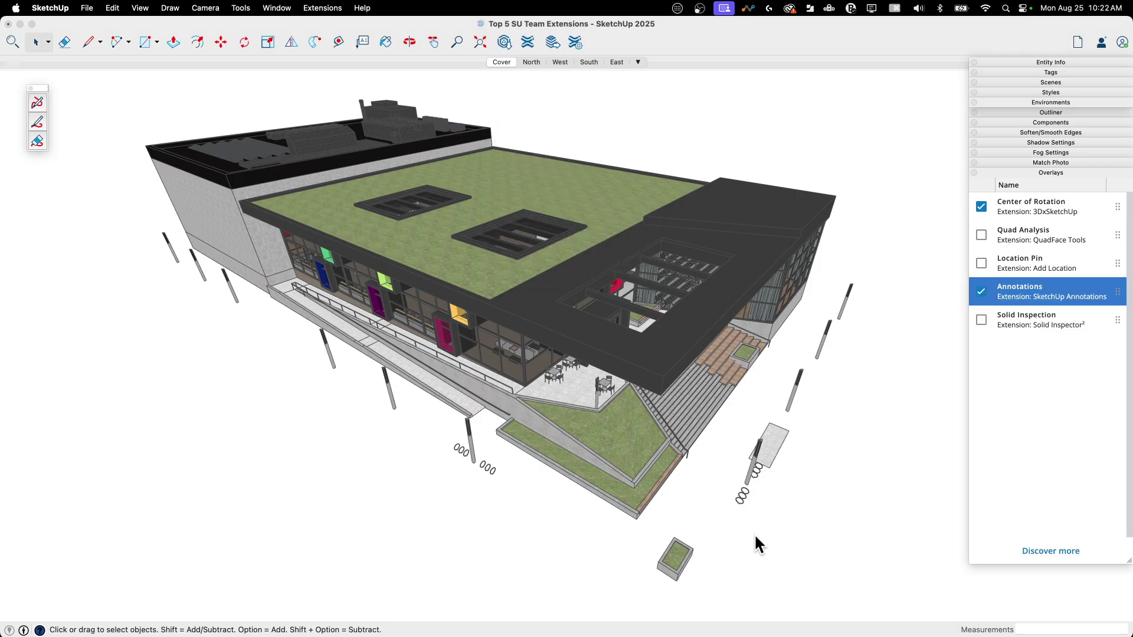
click(1058, 172)
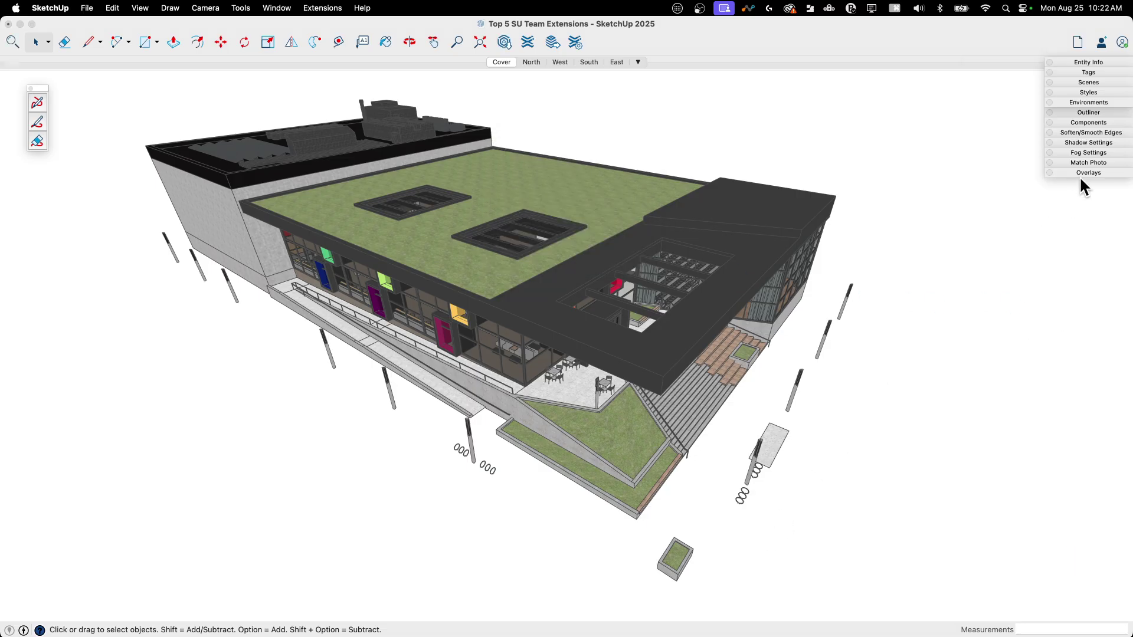
Reopen the Overlays panel to confirm Annotations is ticked, then collapse it
click(323, 8)
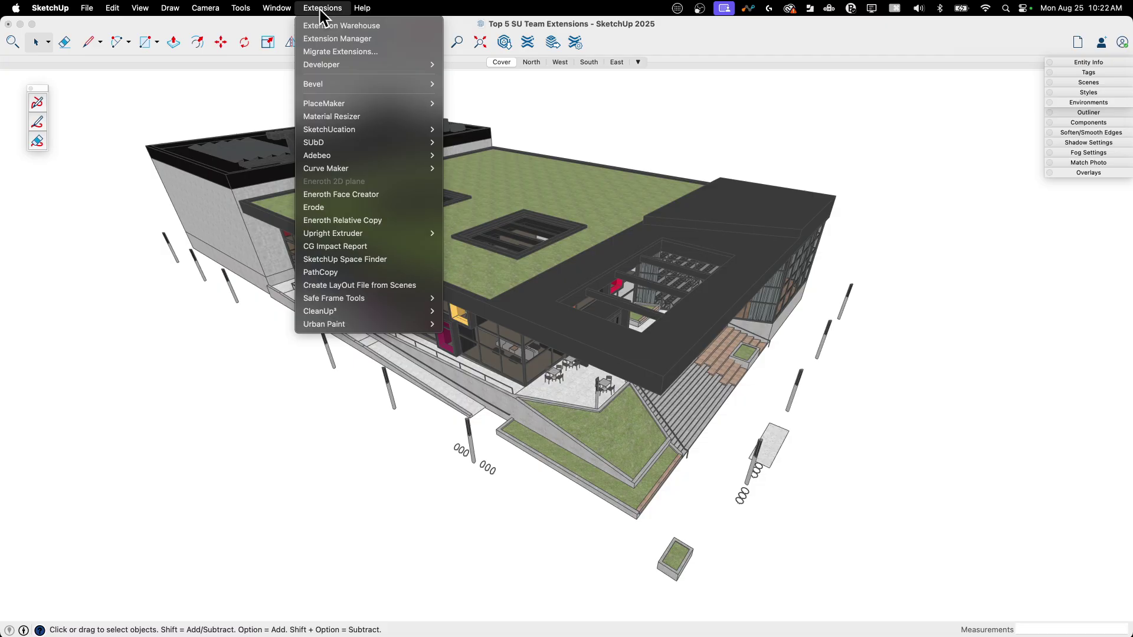
mouse_move(276, 8)
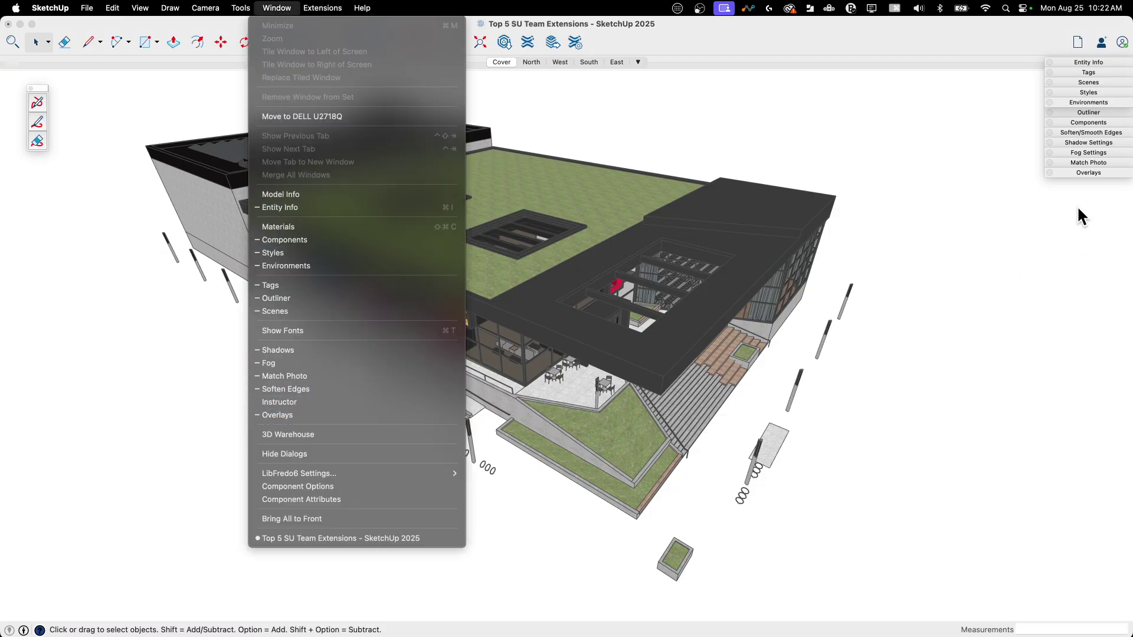
click(1080, 177)
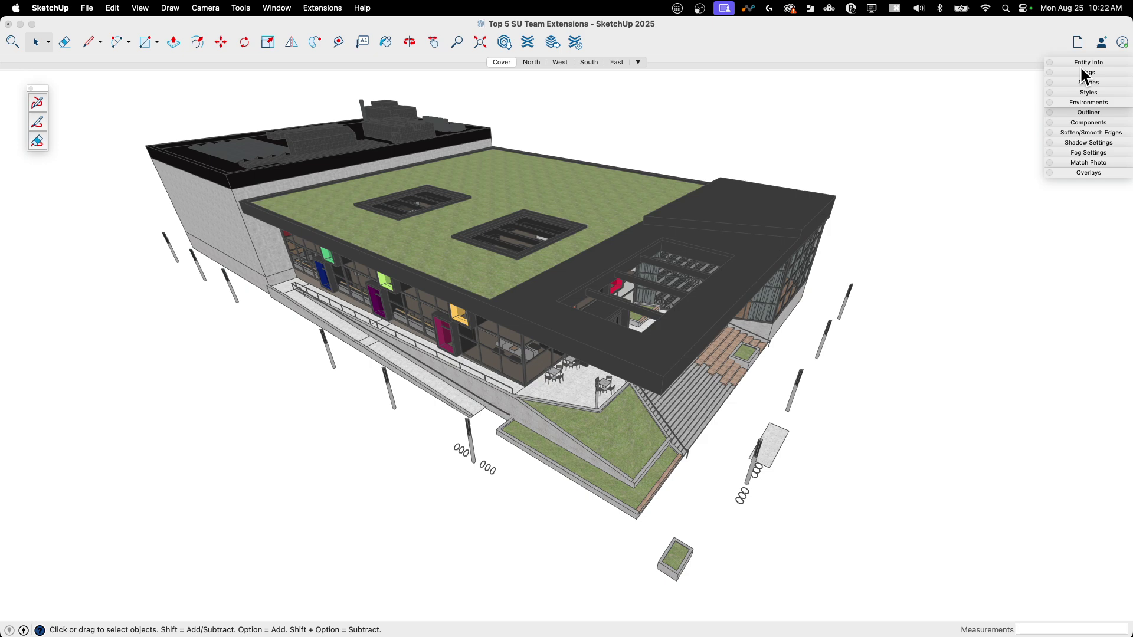
click(1085, 173)
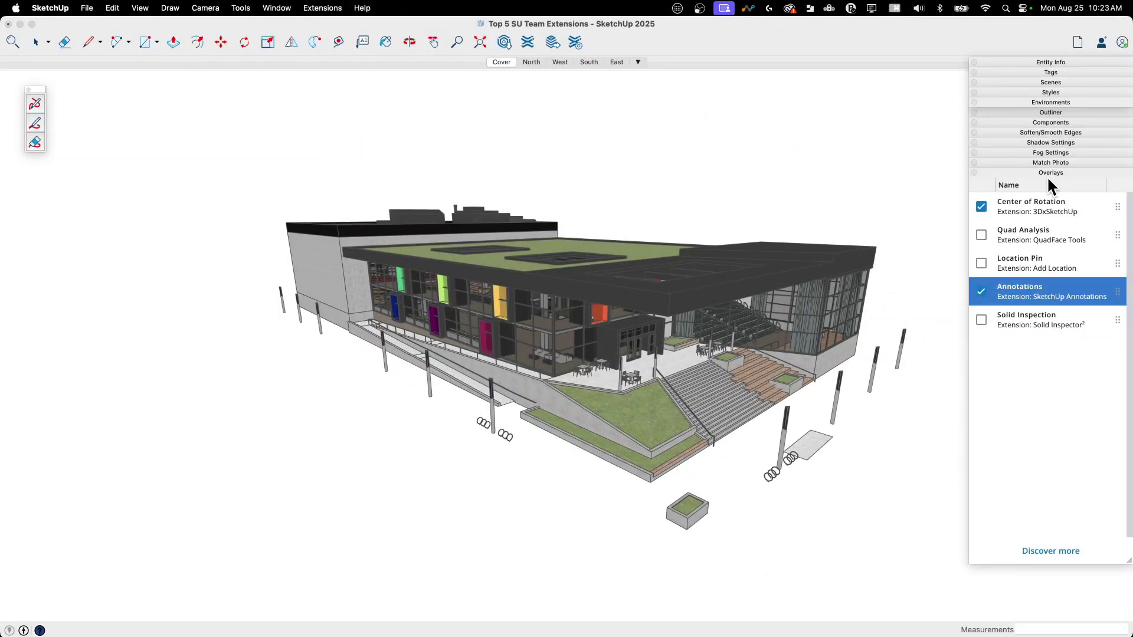
click(1047, 173)
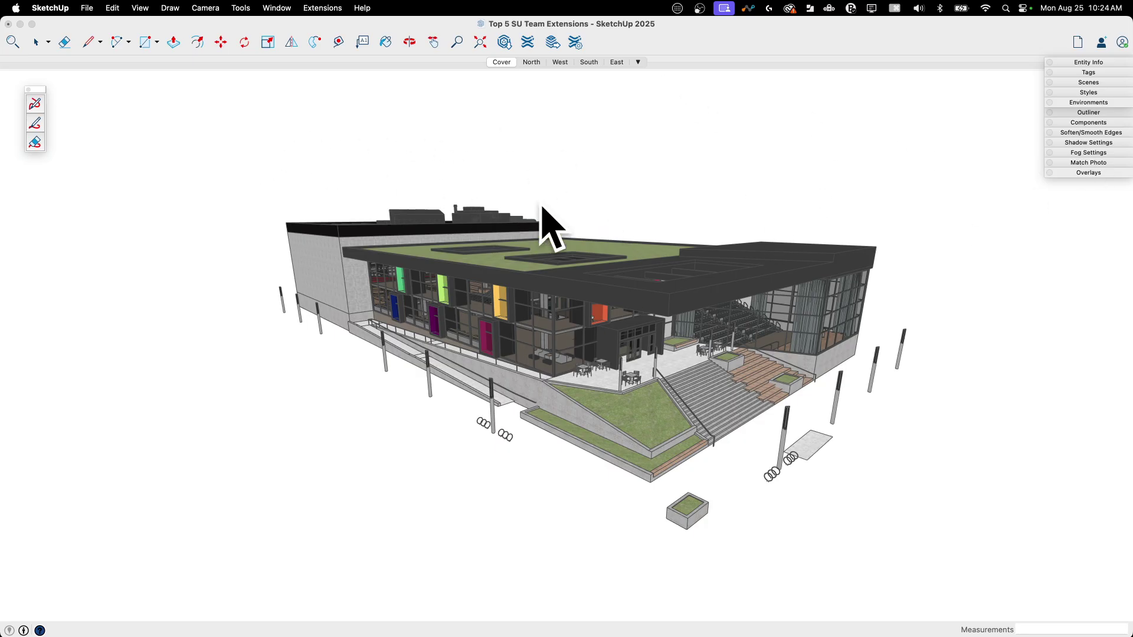
Orbit down onto the roof, save it as Scene 6, and circle the roof opening in red
middle_drag(492, 171, 652, 314)
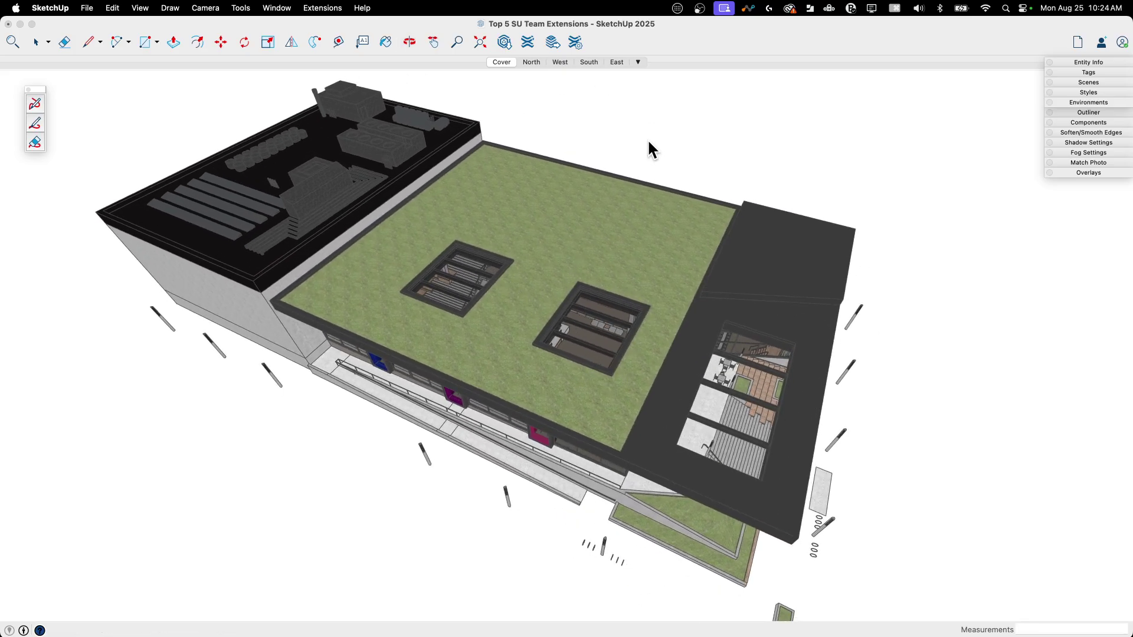
right_click(674, 61)
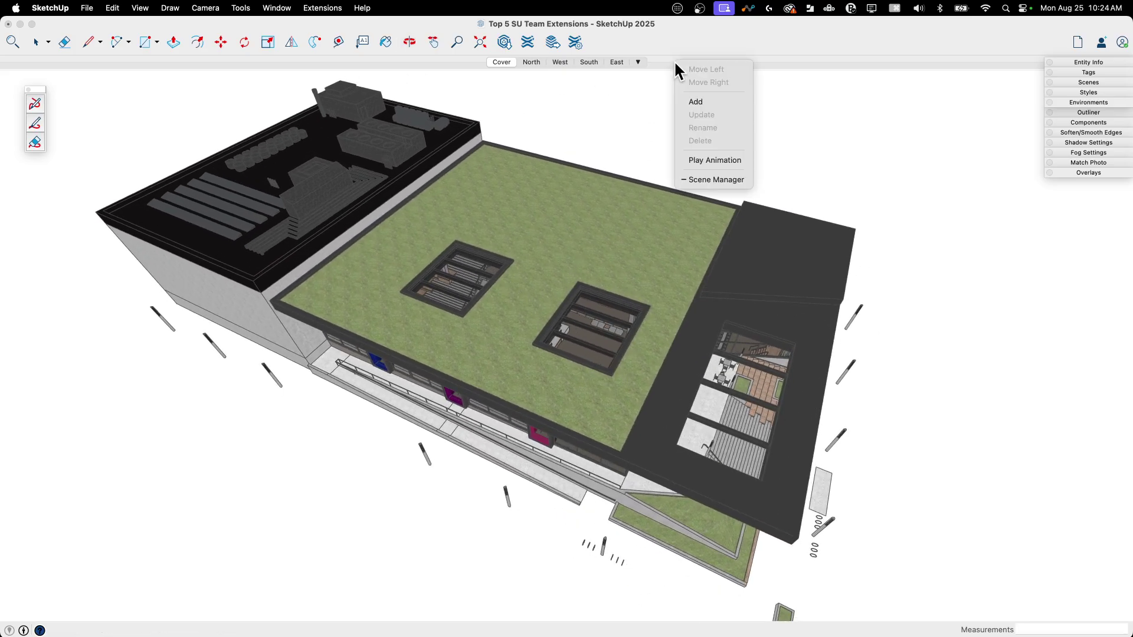
click(700, 102)
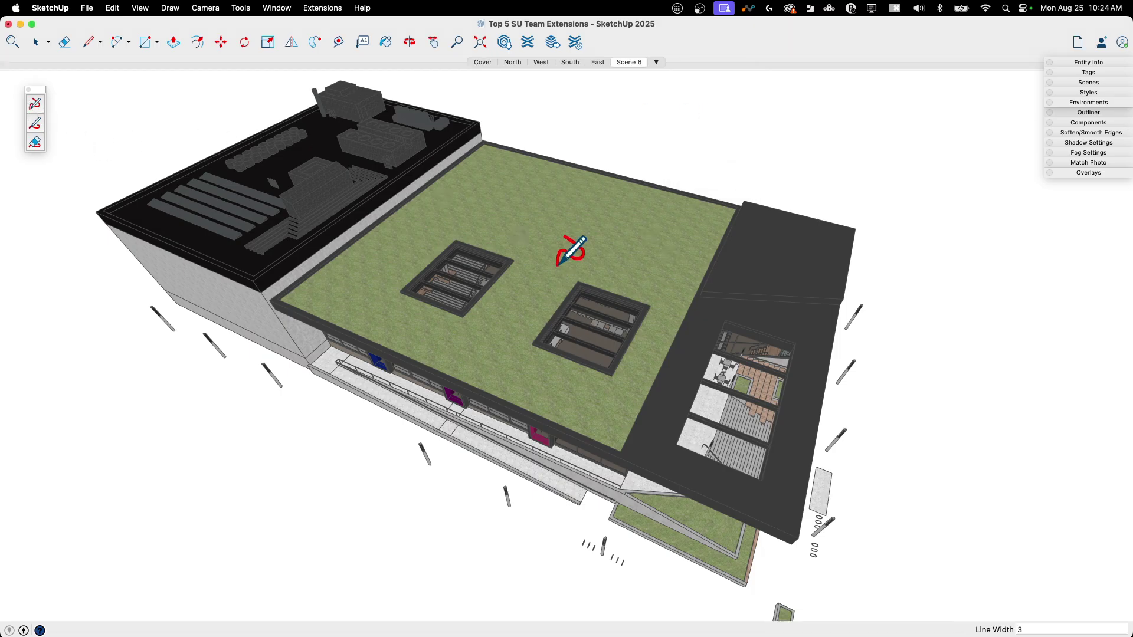
mouse_move(571, 264)
mouse_down()
mouse_move(499, 351)
mouse_move(555, 417)
mouse_move(667, 354)
mouse_move(644, 281)
mouse_move(526, 265)
mouse_move(510, 349)
mouse_move(573, 436)
mouse_move(652, 372)
mouse_move(637, 275)
mouse_move(550, 266)
mouse_move(508, 329)
mouse_move(516, 380)
mouse_move(581, 427)
mouse_move(633, 379)
mouse_move(637, 318)
mouse_move(557, 258)
mouse_move(623, 393)
mouse_move(550, 243)
mouse_move(618, 393)
mouse_move(505, 370)
mouse_move(631, 327)
mouse_move(685, 281)
mouse_move(498, 356)
mouse_up()
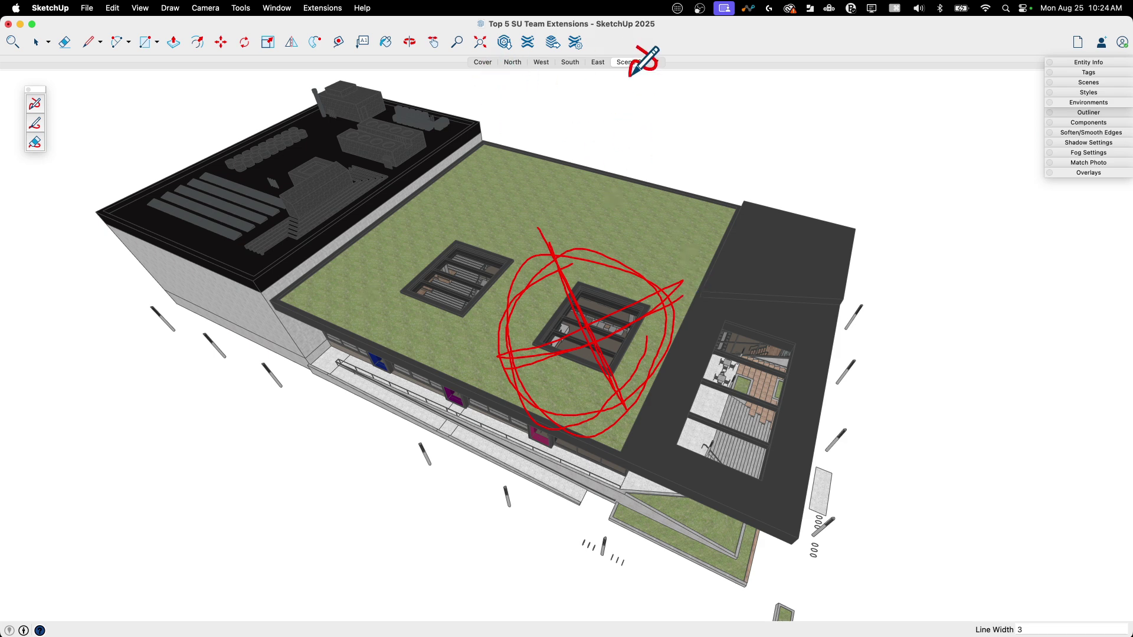
Check the East scene, orbit around, and restore the Scene 6 aerial view with its markup
click(594, 60)
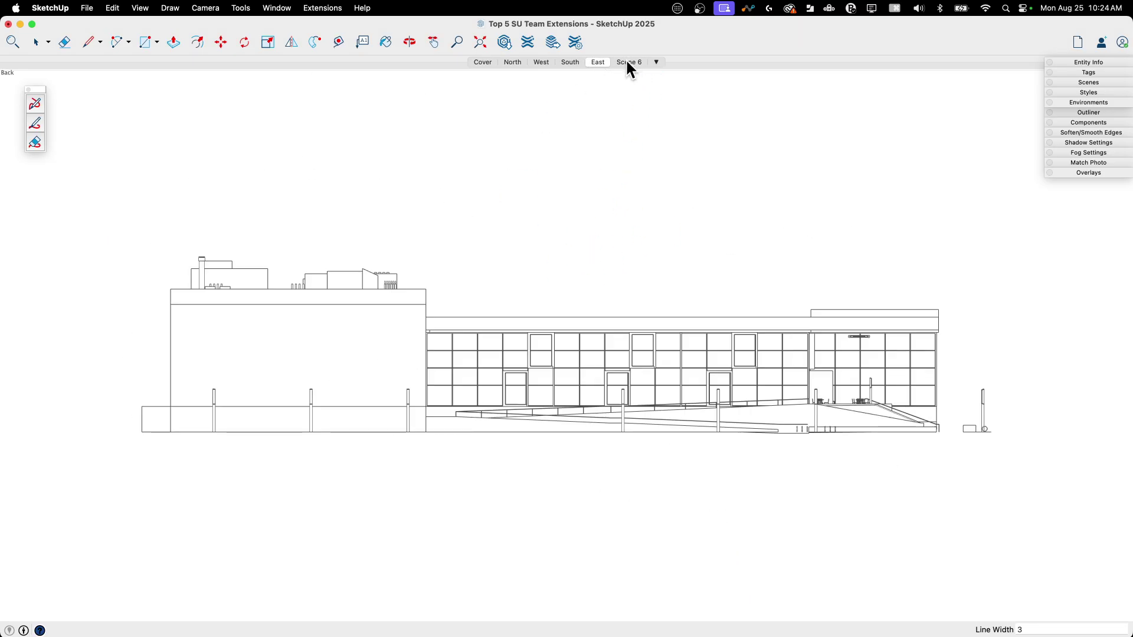
click(628, 61)
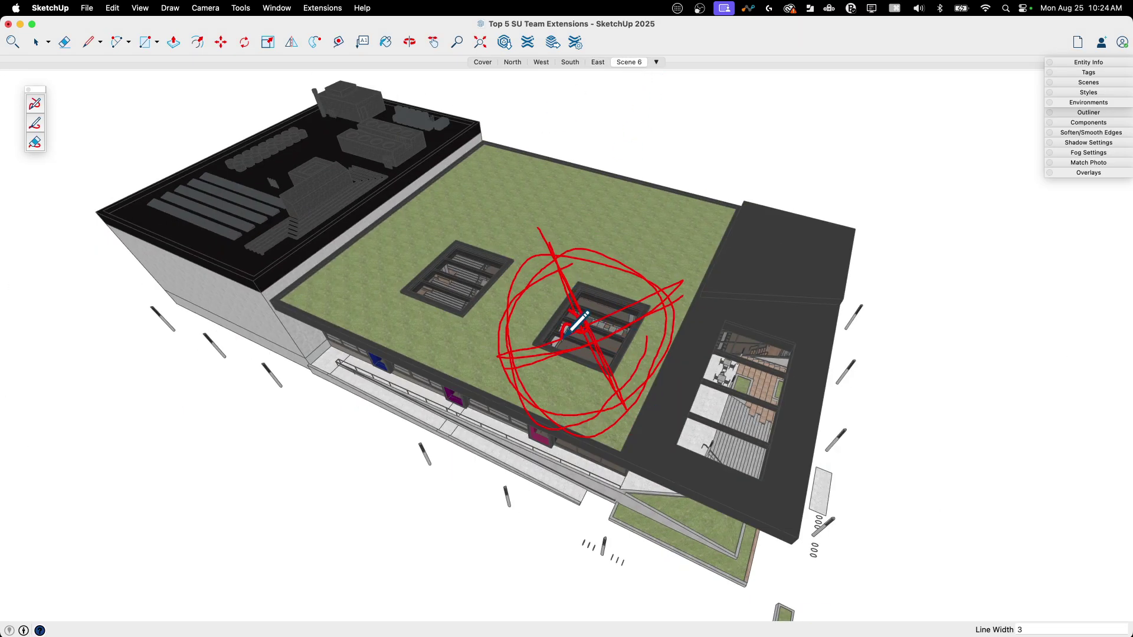
middle_drag(524, 276, 566, 77)
click(628, 62)
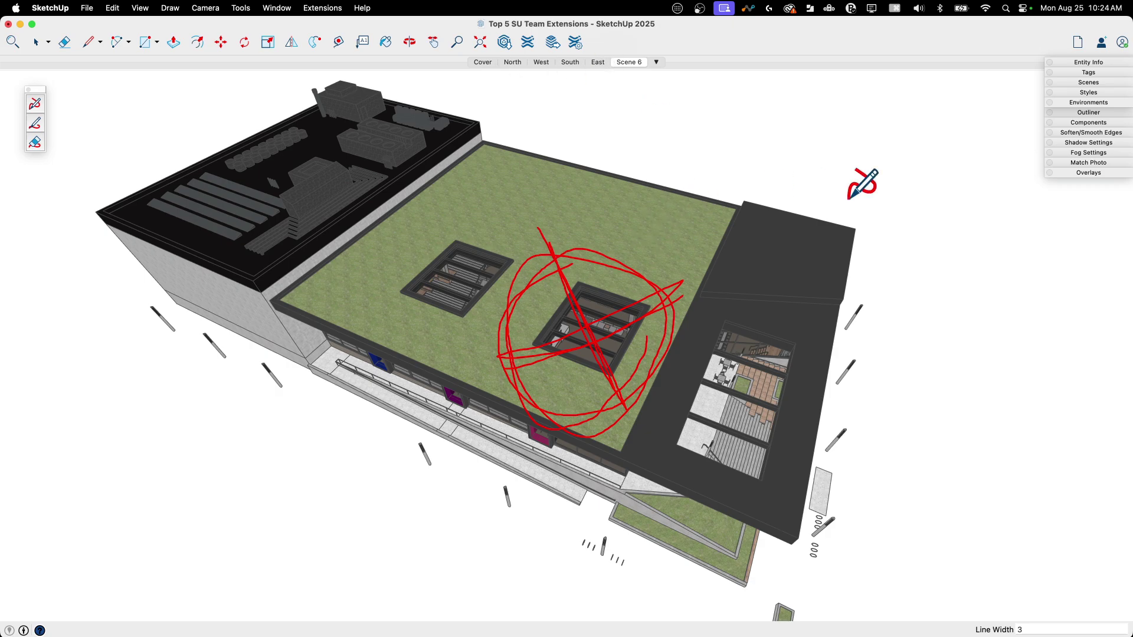
Toggle the Annotations overlay off and on twice, then erase the red circles over the central skylight
click(1084, 171)
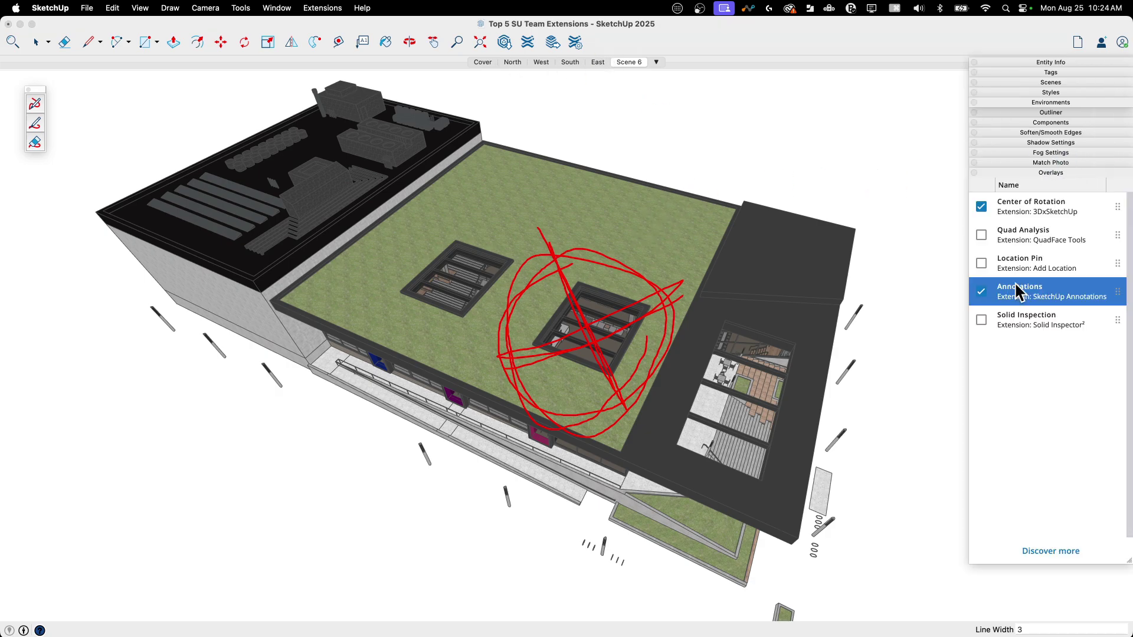
click(983, 295)
click(983, 295)
click(982, 295)
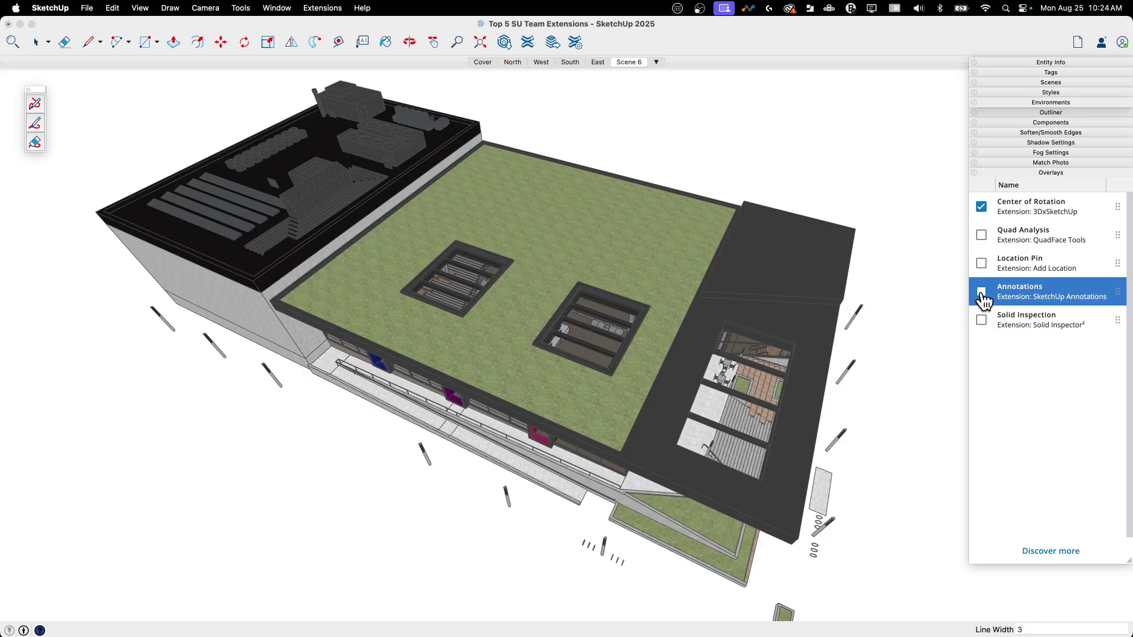
click(983, 296)
click(1051, 173)
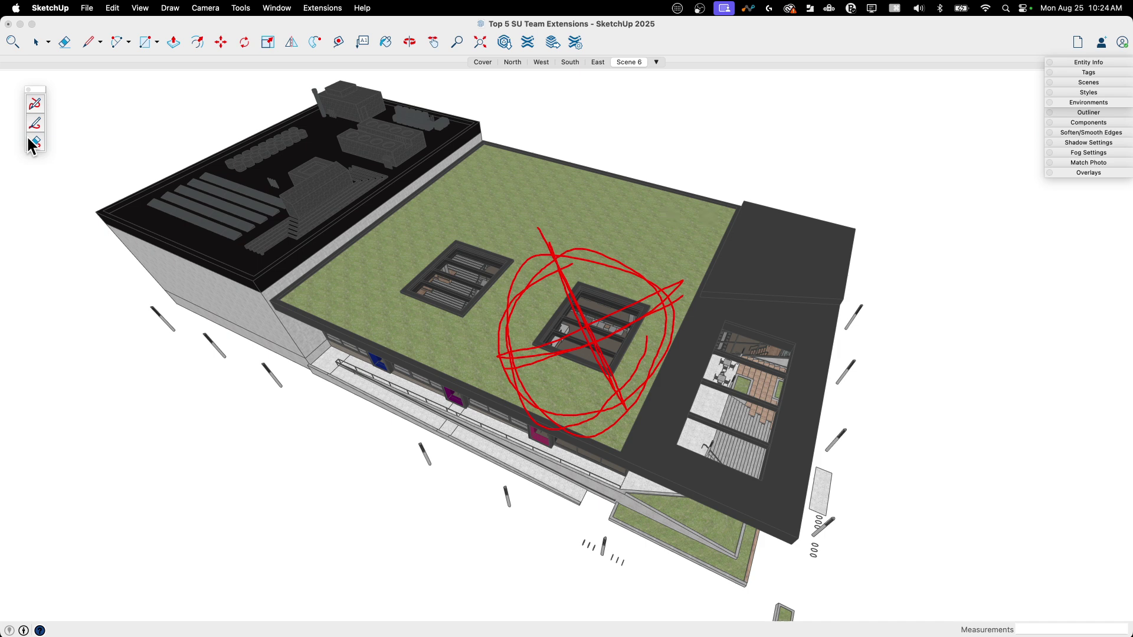
click(543, 245)
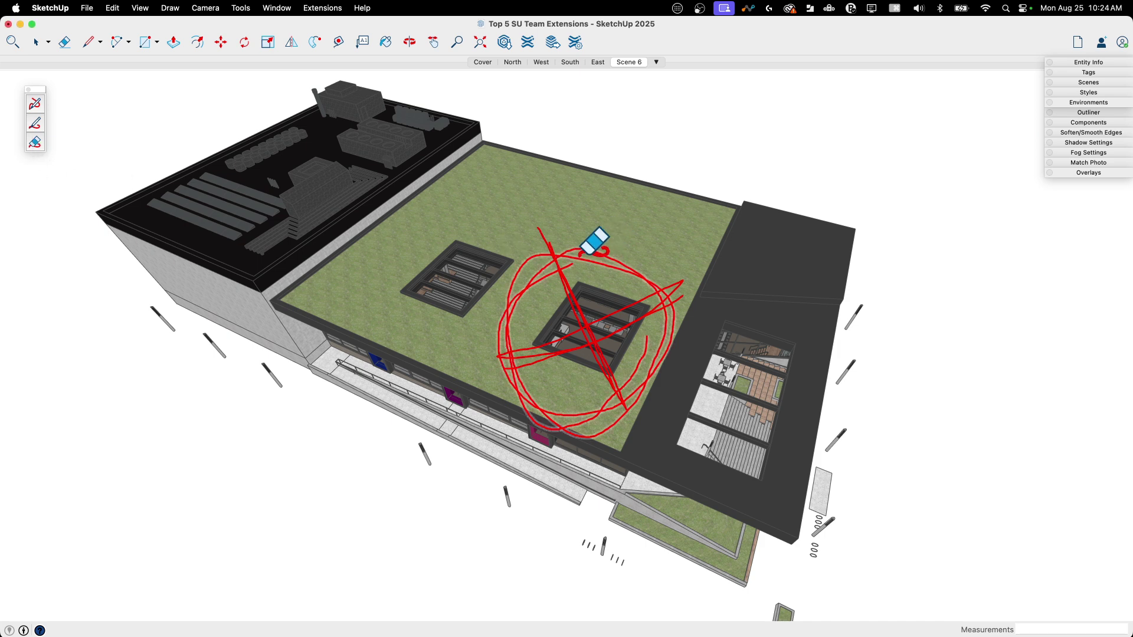
click(634, 362)
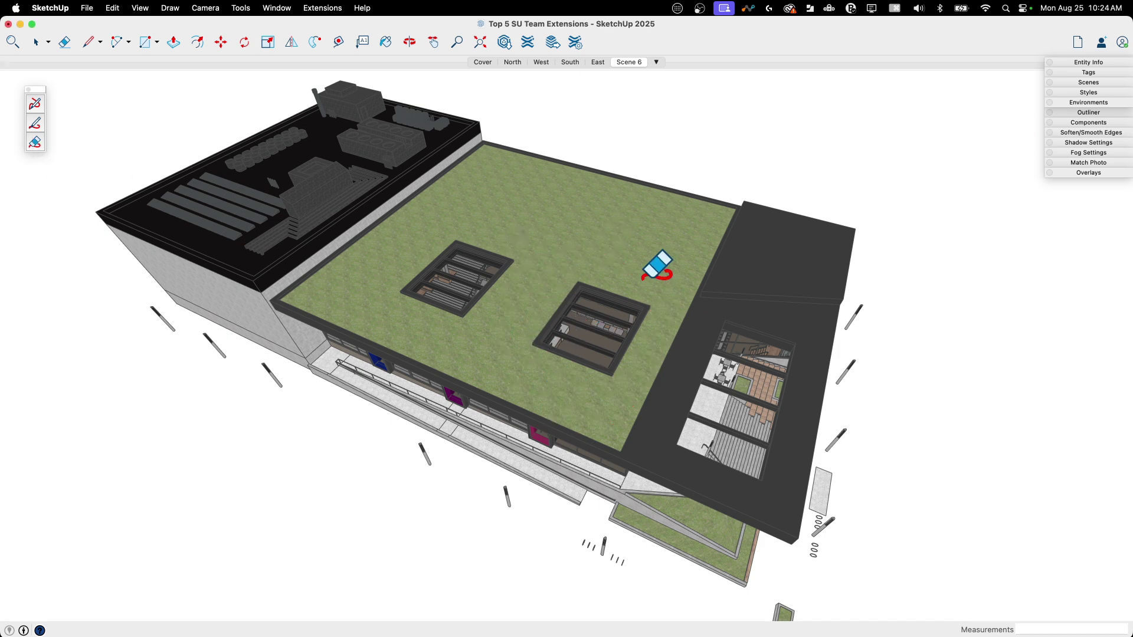
Draw the word TEXT freehand on the green roof with the markup pen
click(35, 123)
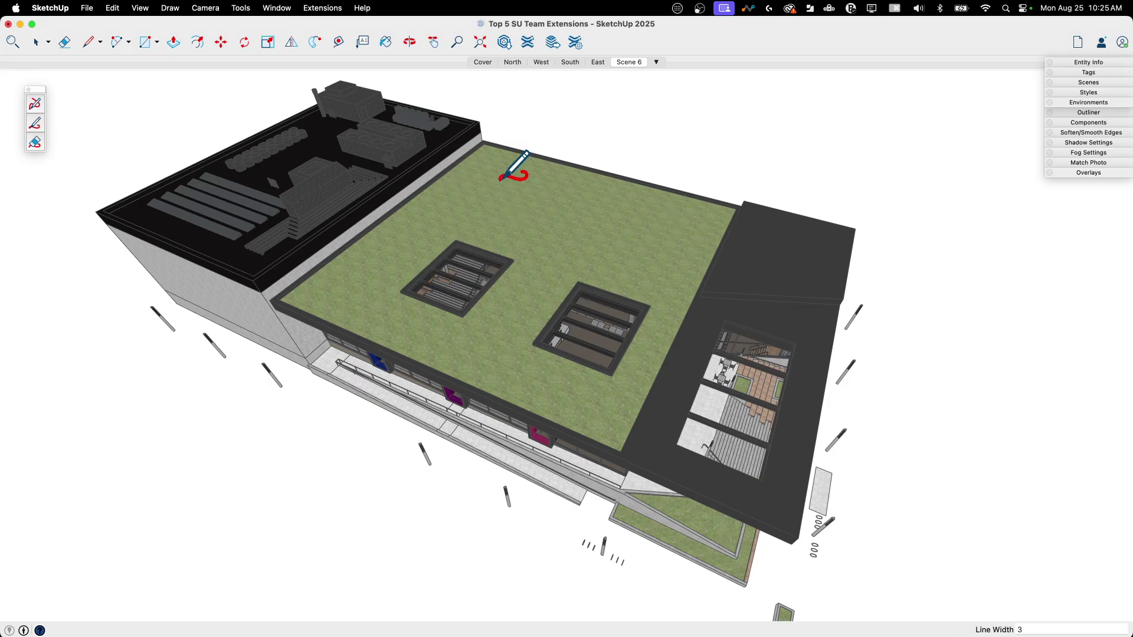
drag(500, 178, 474, 203)
mouse_move(483, 158)
mouse_down()
mouse_move(519, 183)
mouse_move(527, 220)
mouse_move(525, 199)
mouse_move(596, 246)
mouse_move(555, 232)
mouse_up()
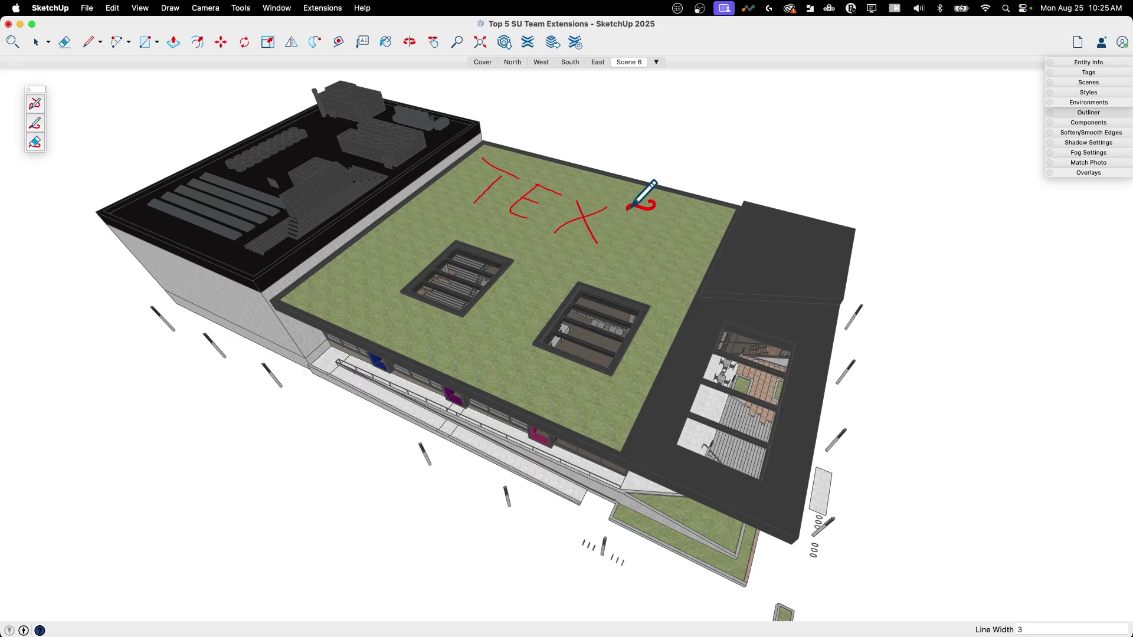
mouse_move(631, 208)
mouse_down()
mouse_move(672, 216)
mouse_move(649, 211)
mouse_move(627, 257)
mouse_up()
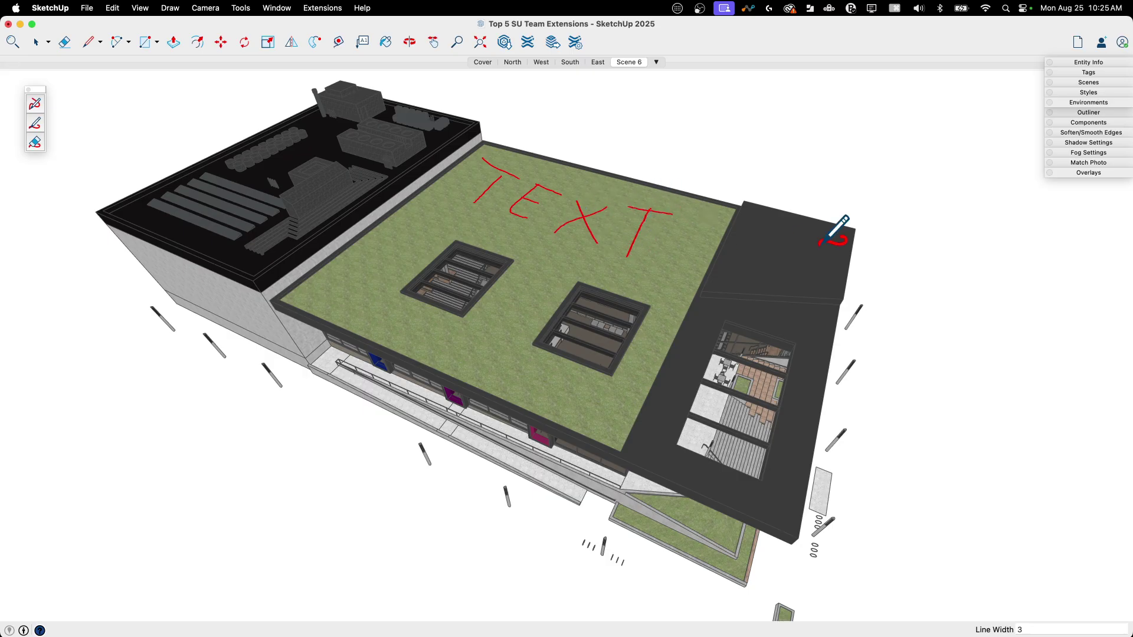
key(o)
drag(868, 362, 918, 352)
key(p)
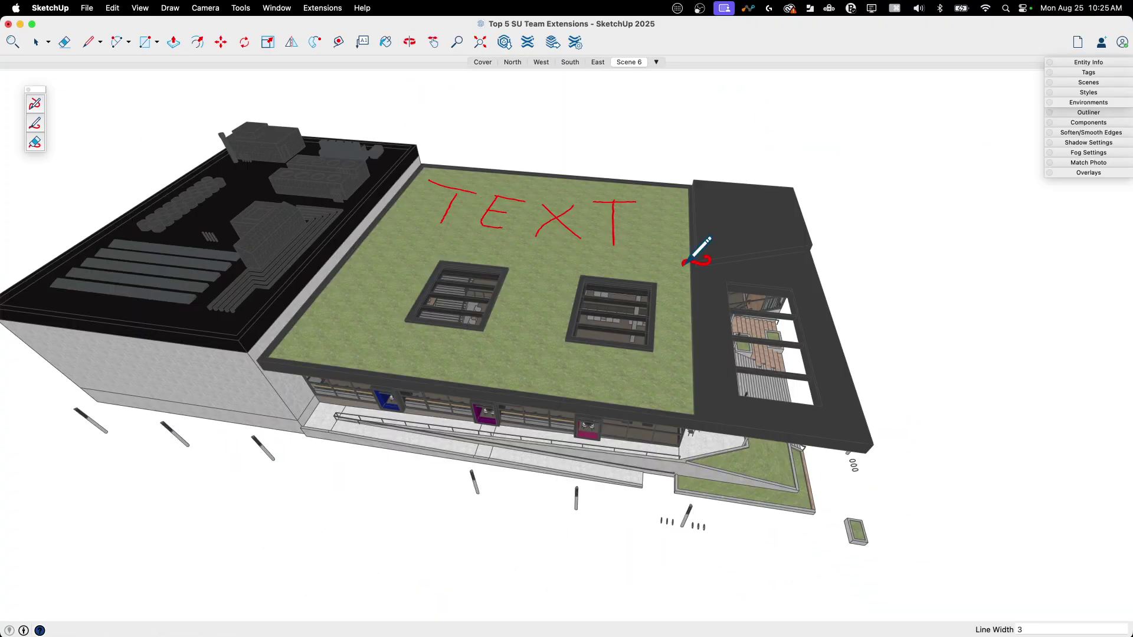
Check the East elevation scene, return to Scene 6, and erase the red TEXT from the roof
click(598, 61)
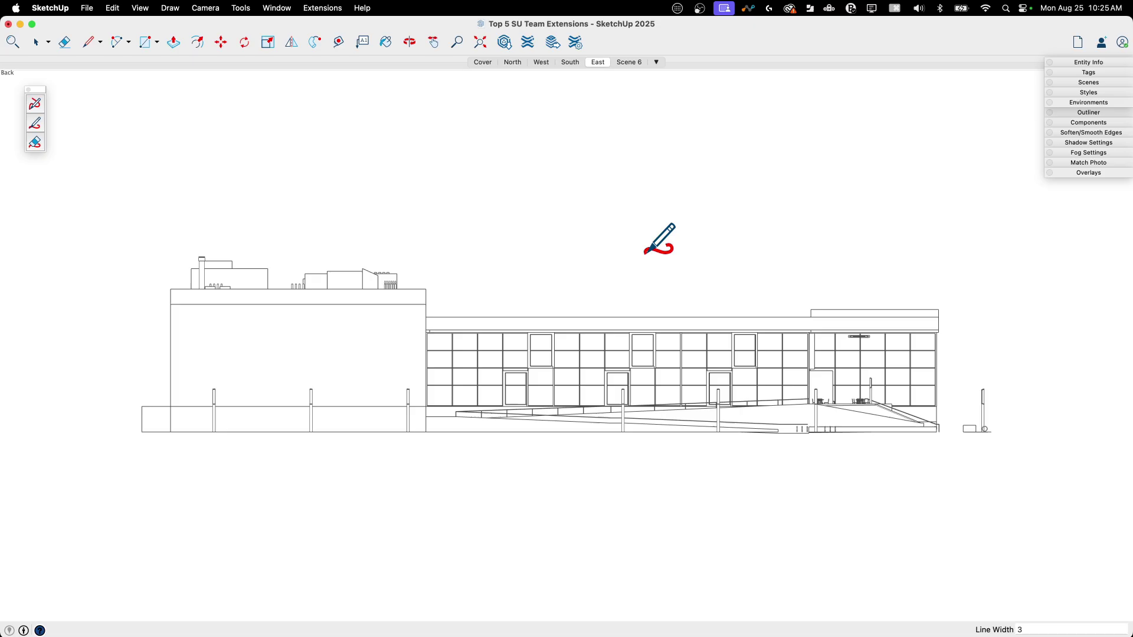
click(629, 62)
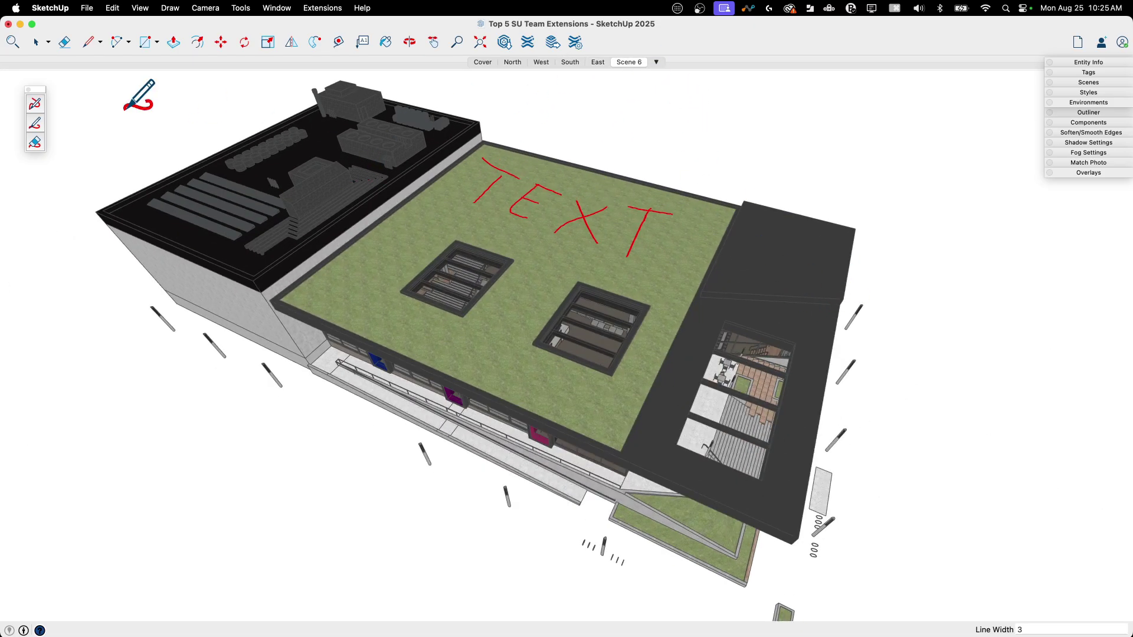
click(34, 143)
mouse_move(600, 236)
mouse_down()
mouse_move(473, 180)
mouse_move(657, 239)
mouse_move(643, 229)
mouse_move(635, 245)
mouse_move(536, 203)
mouse_move(545, 173)
mouse_move(496, 172)
mouse_up()
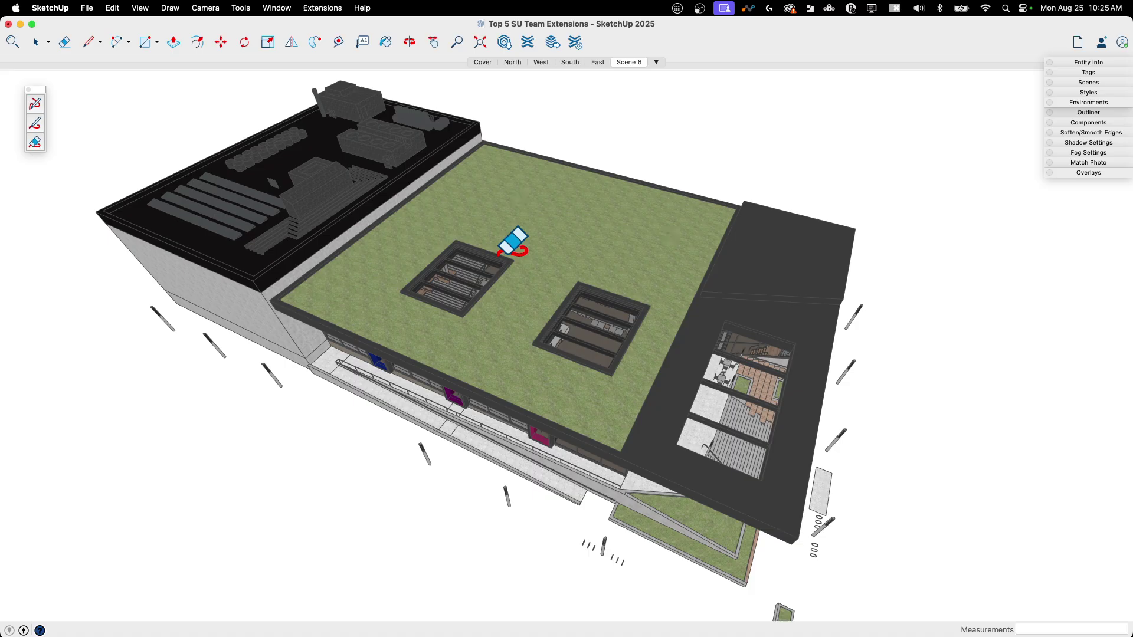
scroll(452, 227, down, 3)
Insert a Shapes box primitive, keeping Width, Depth and Height at 4'
middle_drag(450, 245, 584, 250)
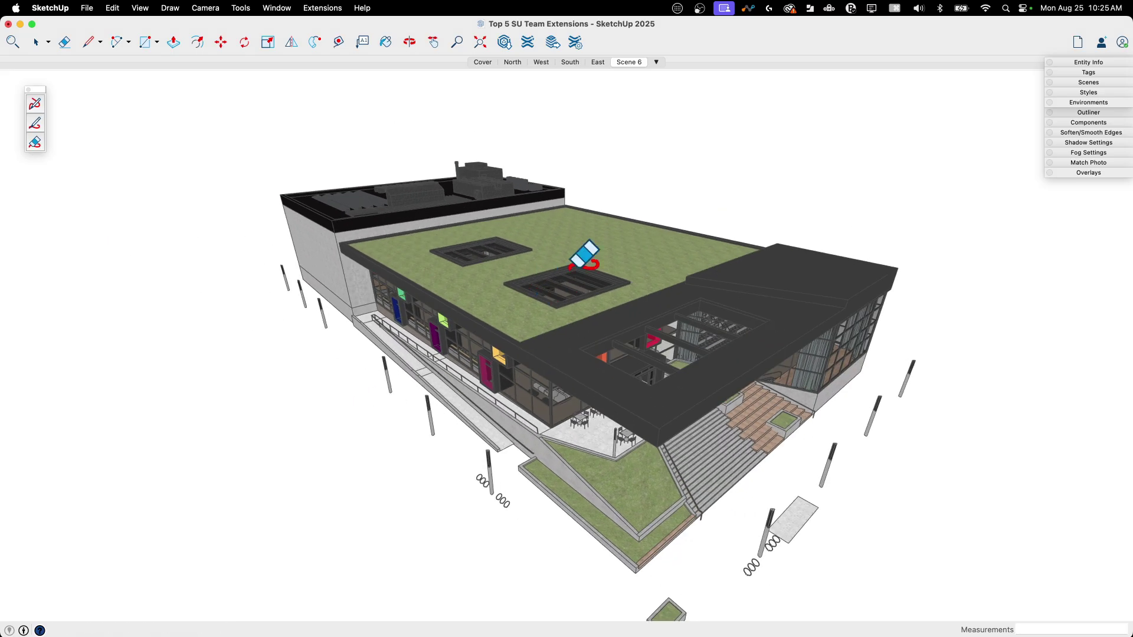
scroll(585, 251, down, 2)
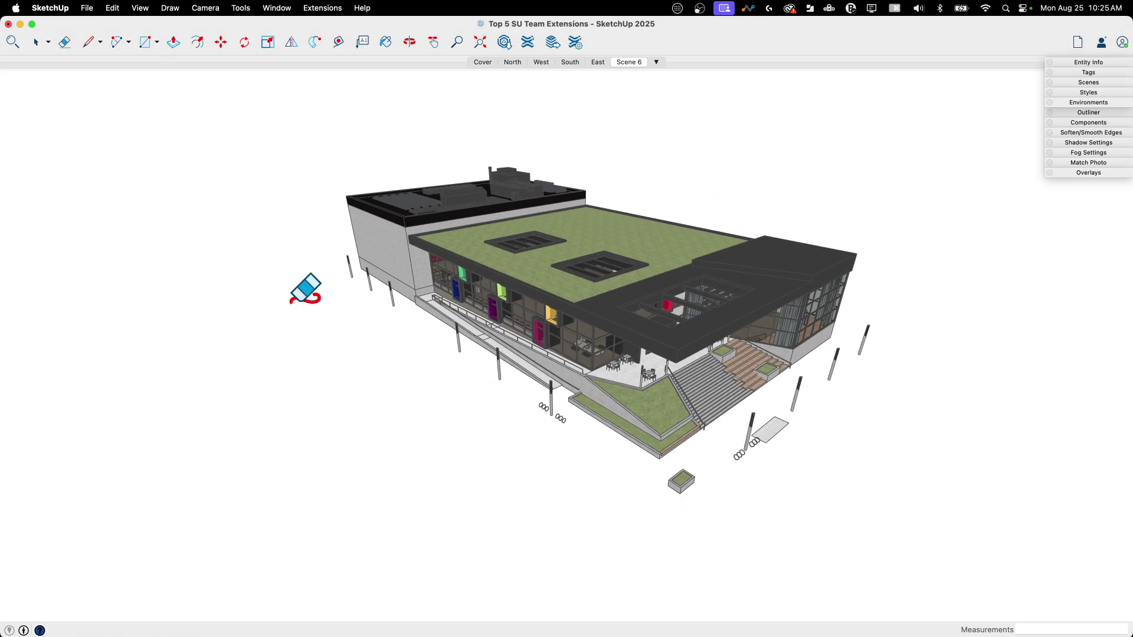
middle_drag(392, 303, 386, 307)
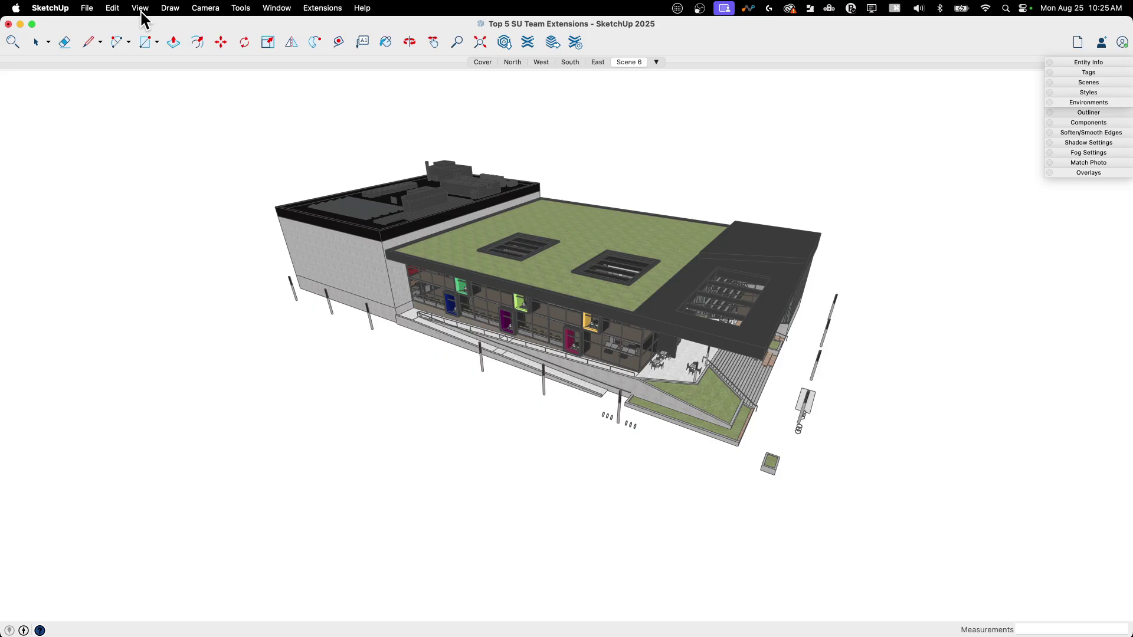
click(170, 9)
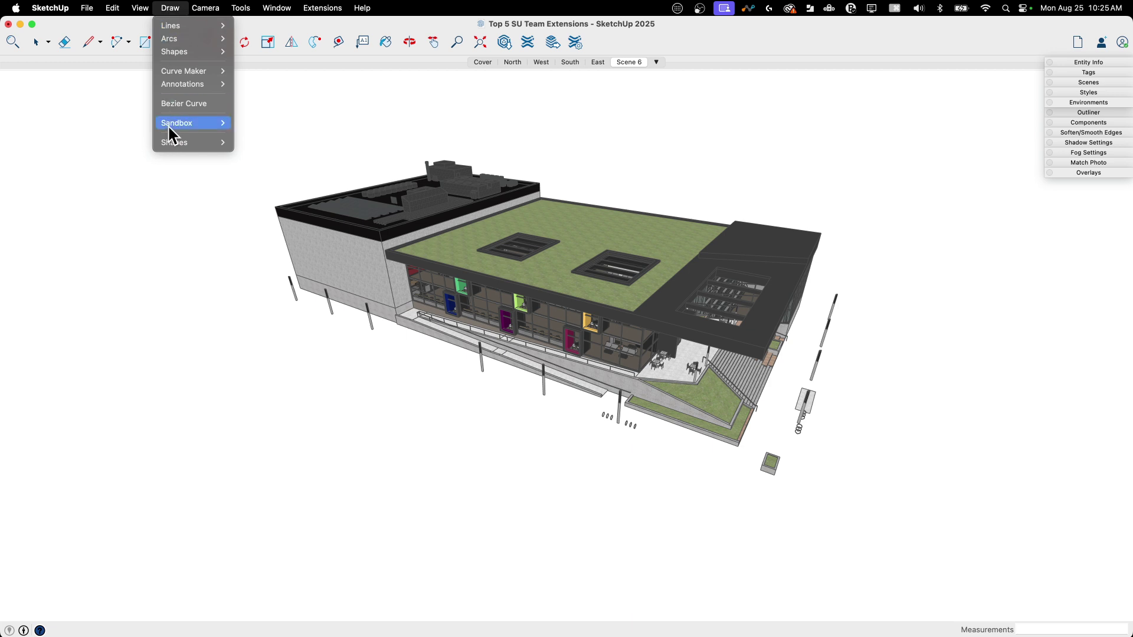
mouse_move(164, 142)
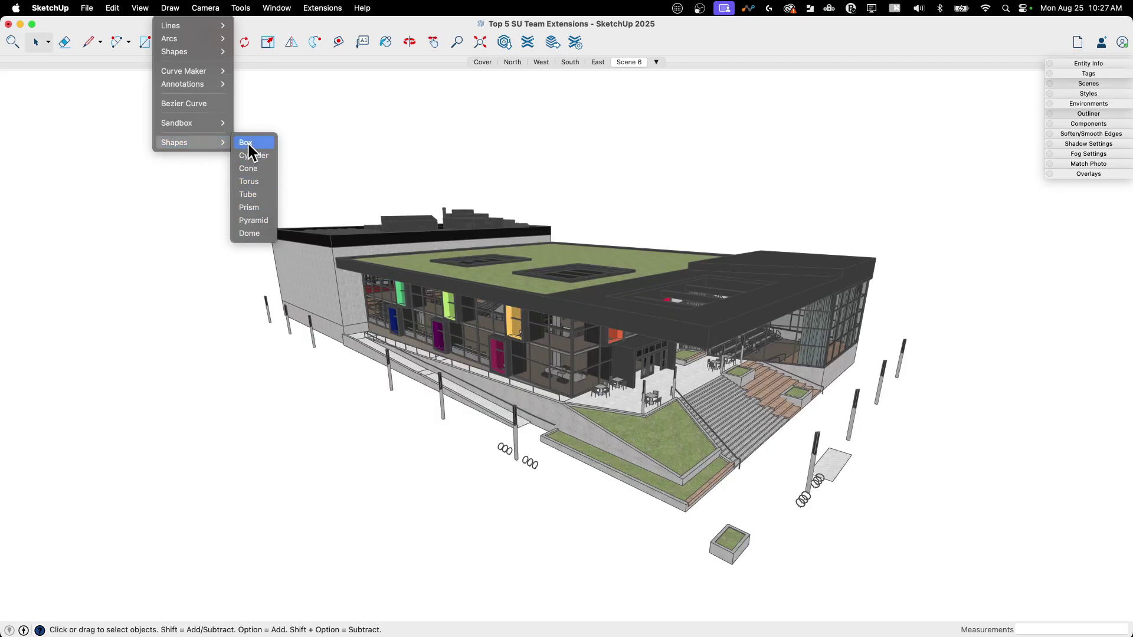
click(247, 146)
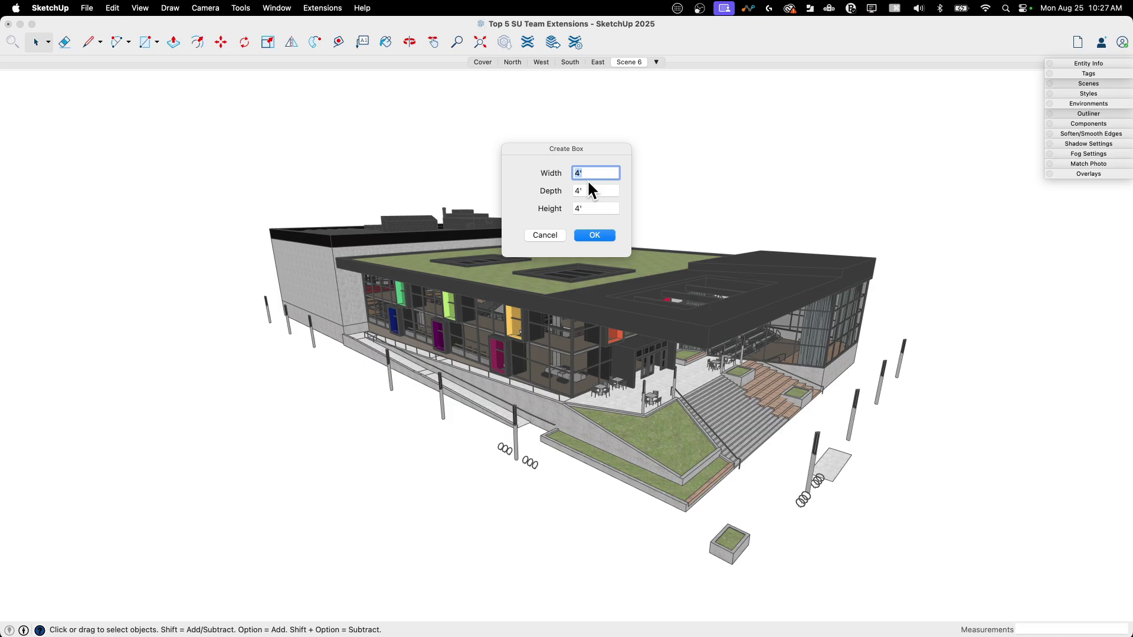
click(593, 235)
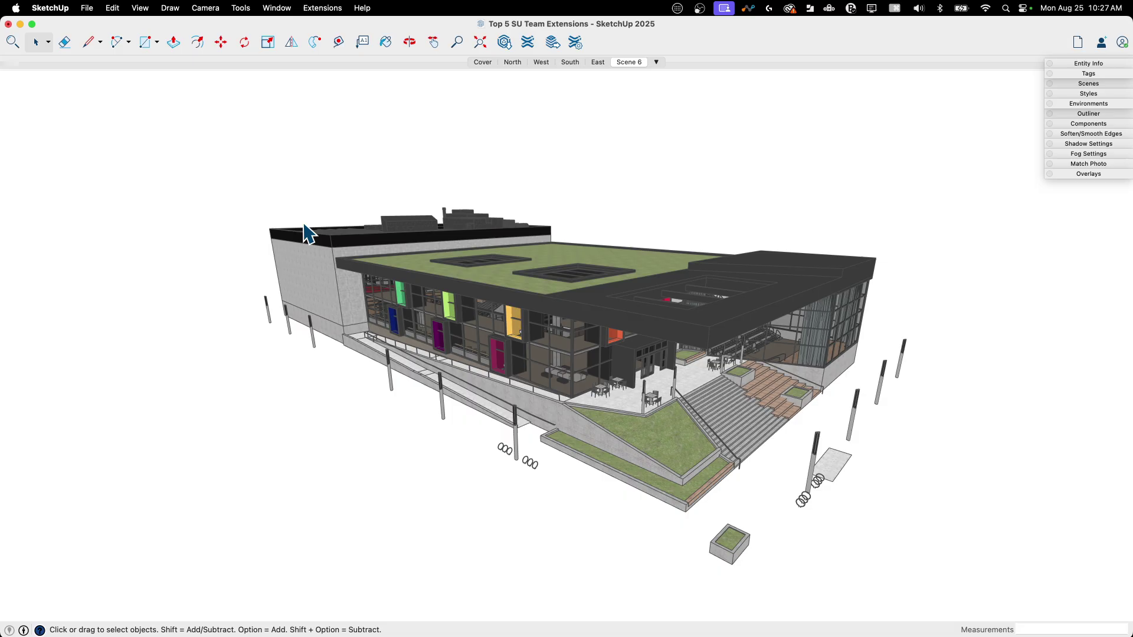
Turn on the model axes display from the View menu
scroll(307, 233, down, 6)
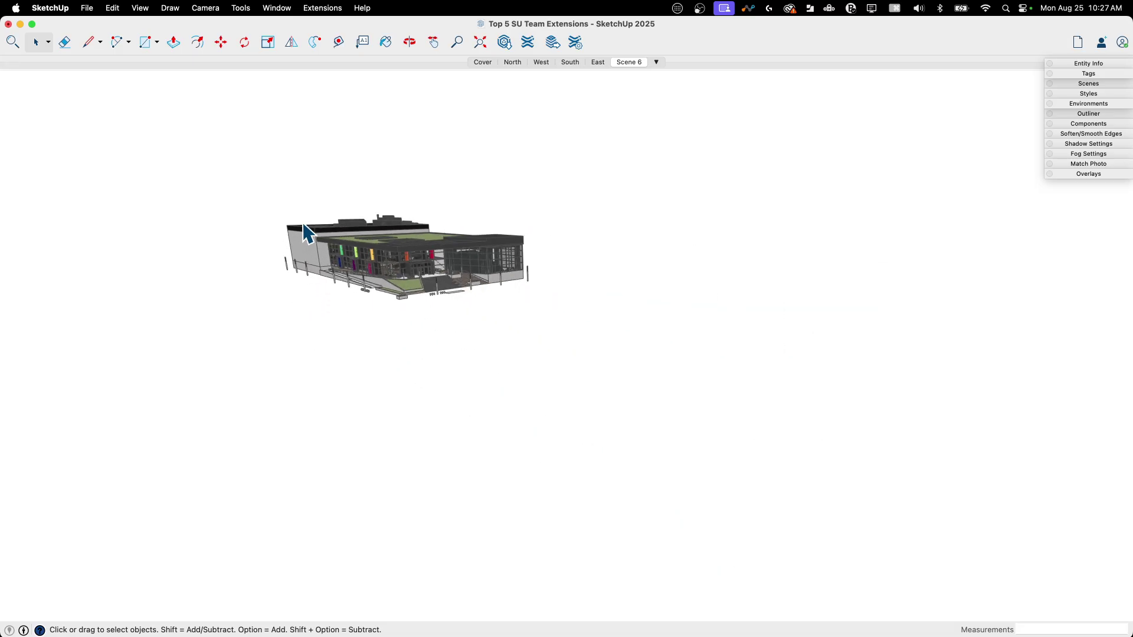
middle_drag(308, 232, 377, 289)
scroll(273, 239, down, 4)
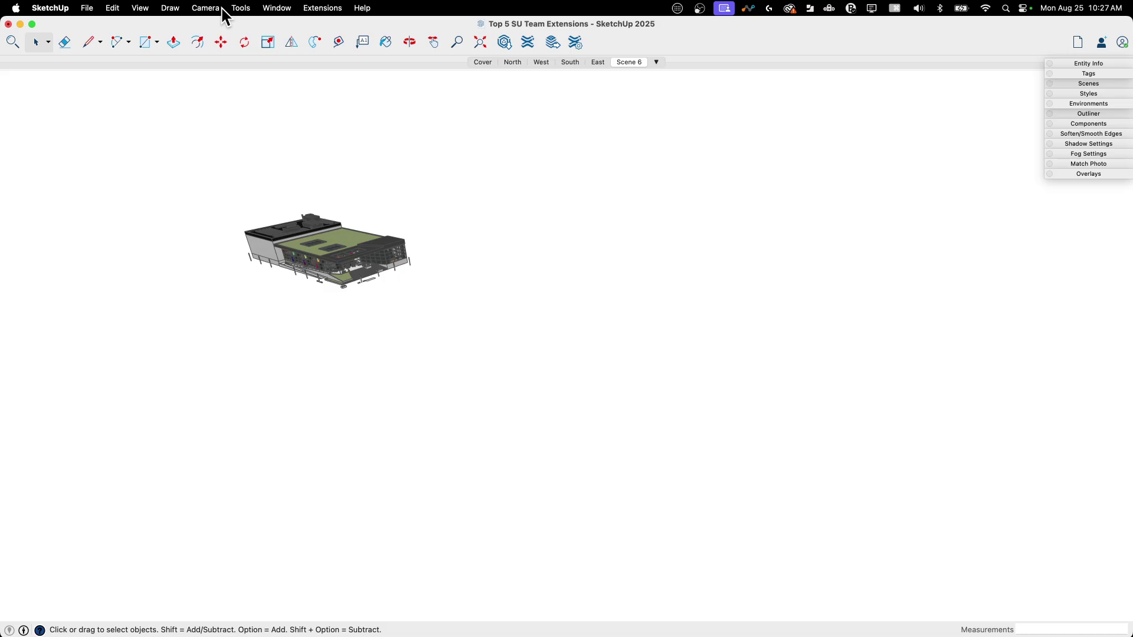
click(132, 8)
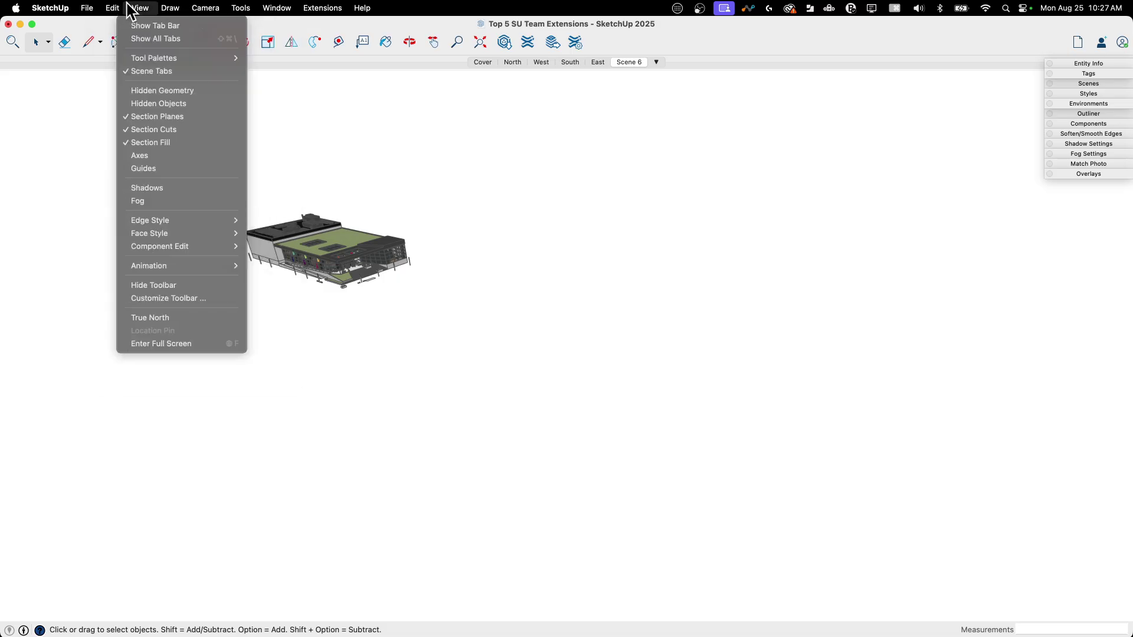
click(141, 153)
Zoom and orbit toward the origin and select the new 4' box
scroll(177, 177, down, 3)
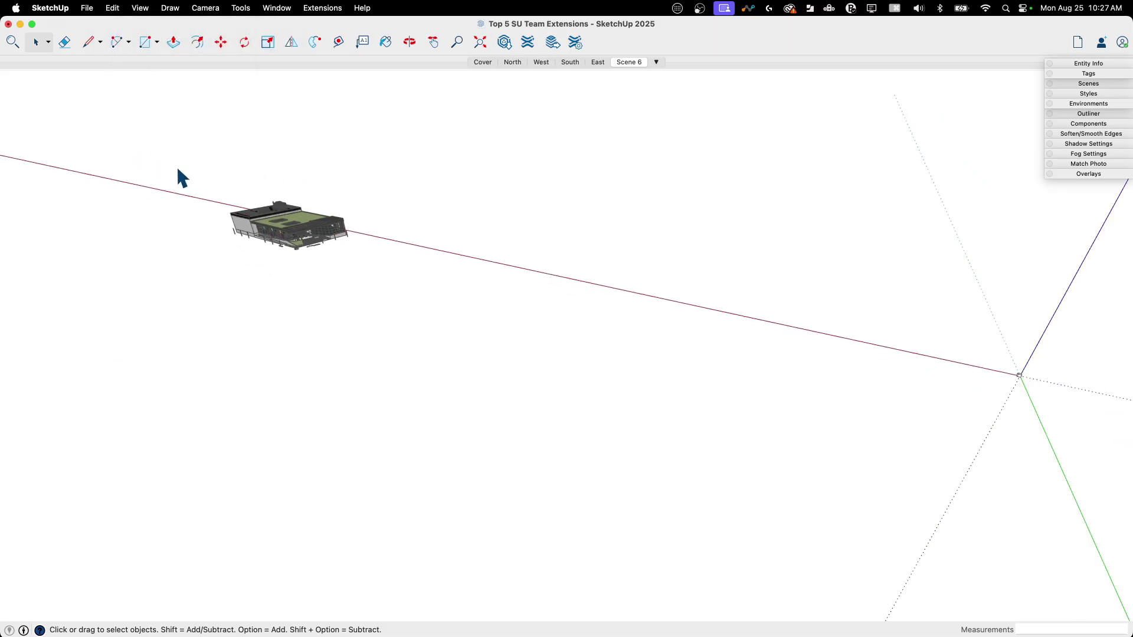
scroll(953, 371, up, 5)
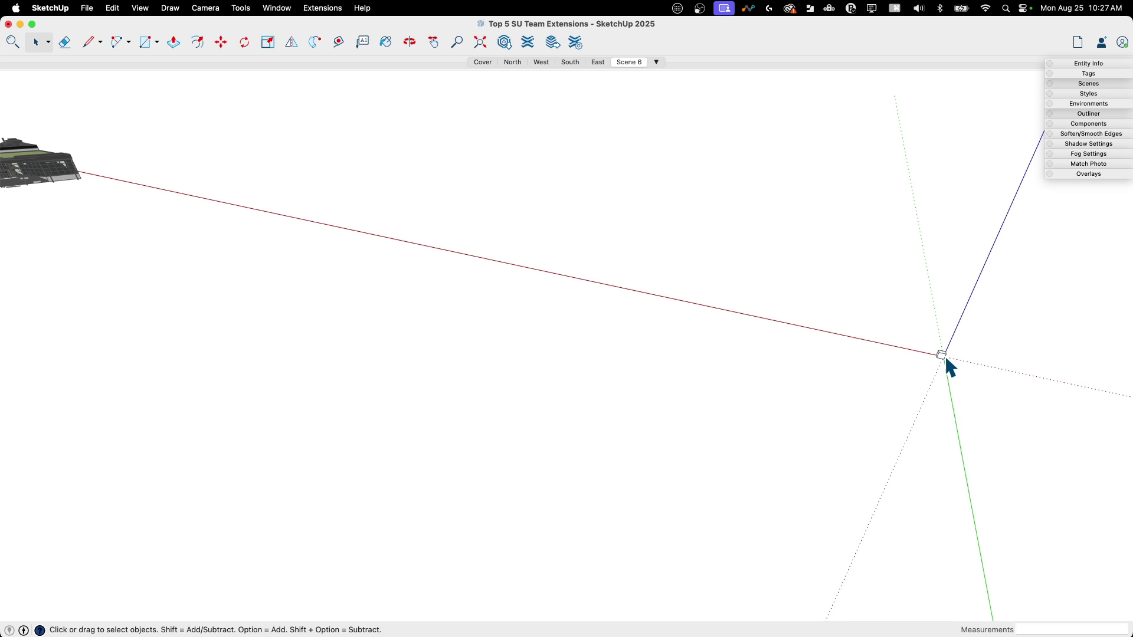
middle_drag(944, 357, 1079, 313)
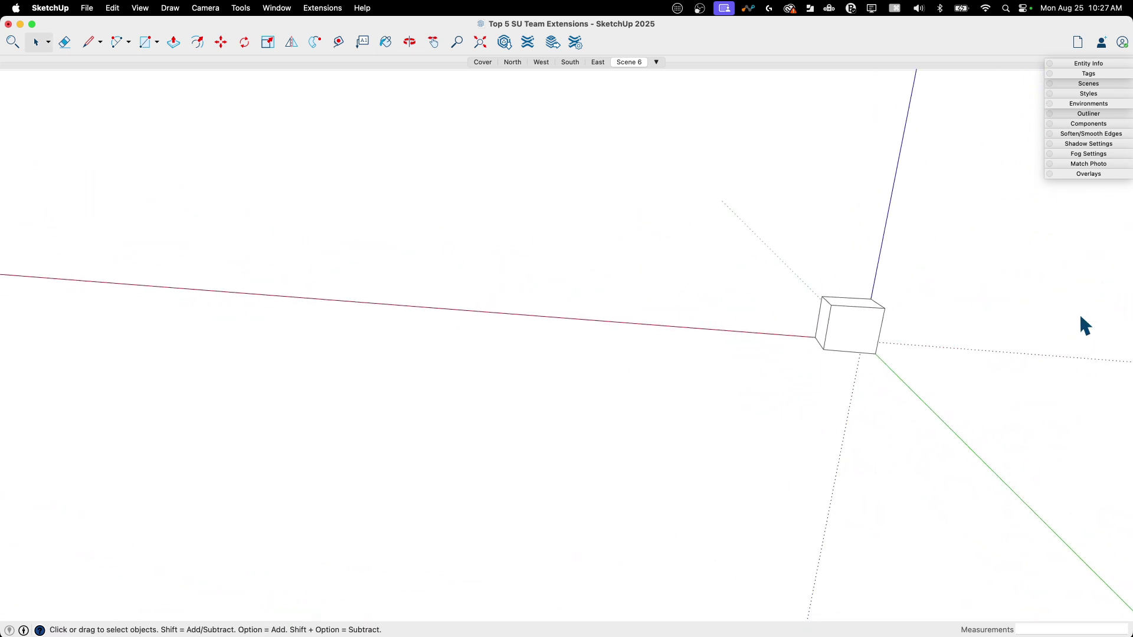
scroll(843, 342, up, 2)
middle_drag(901, 348, 832, 336)
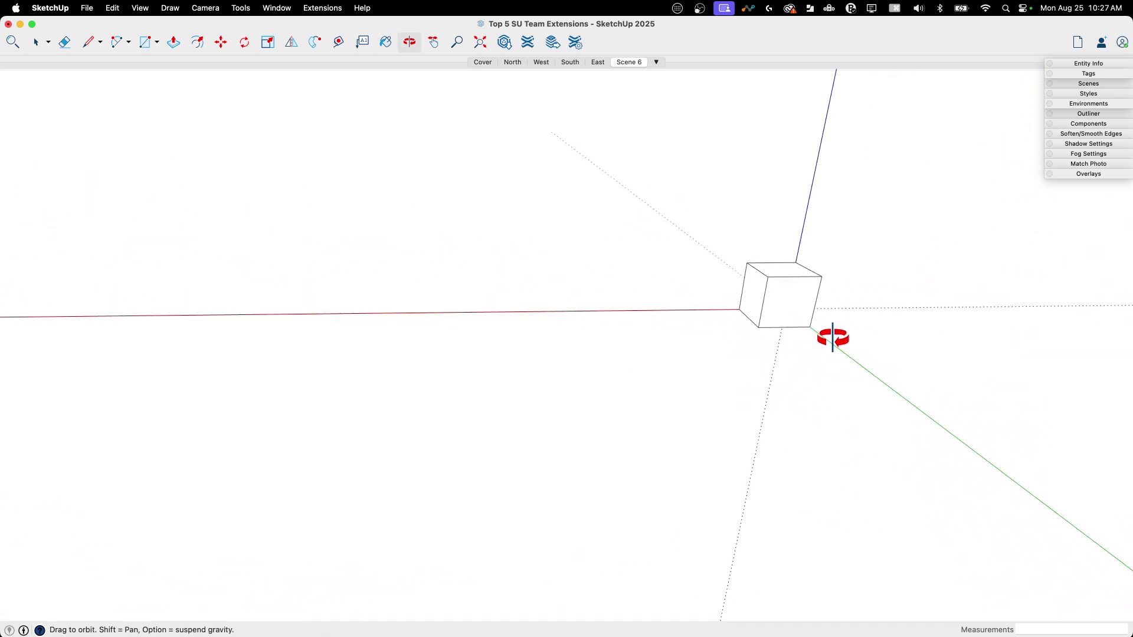
click(788, 322)
Move the cube about 21' along the red axis
key(m)
click(798, 320)
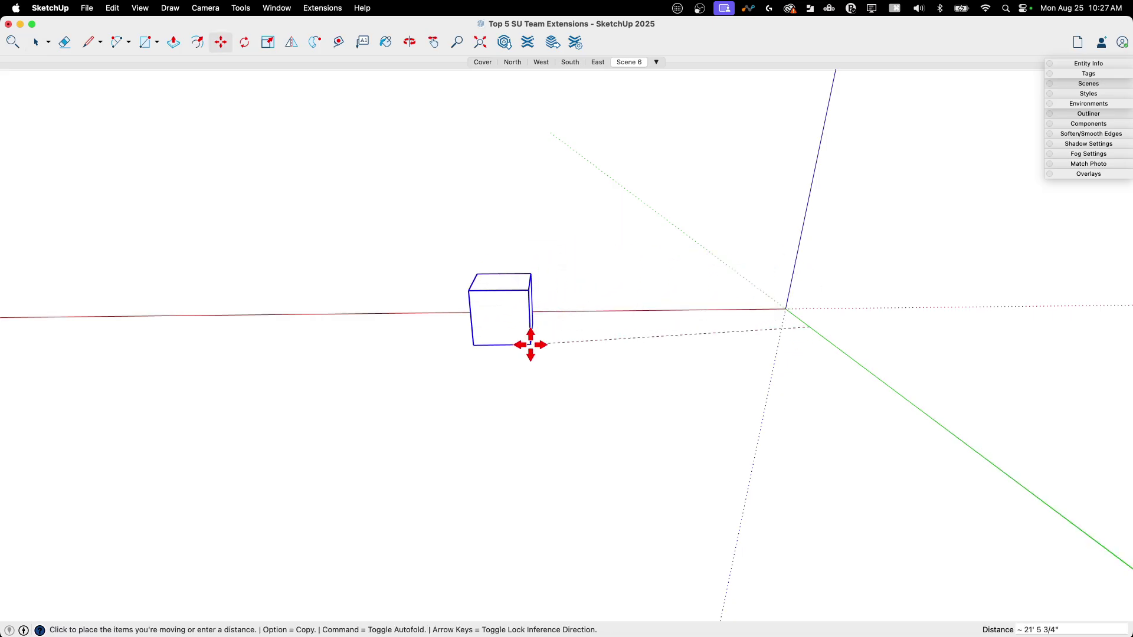
click(531, 344)
Create a Shapes cone with a 2' radius and 4' height
click(141, 8)
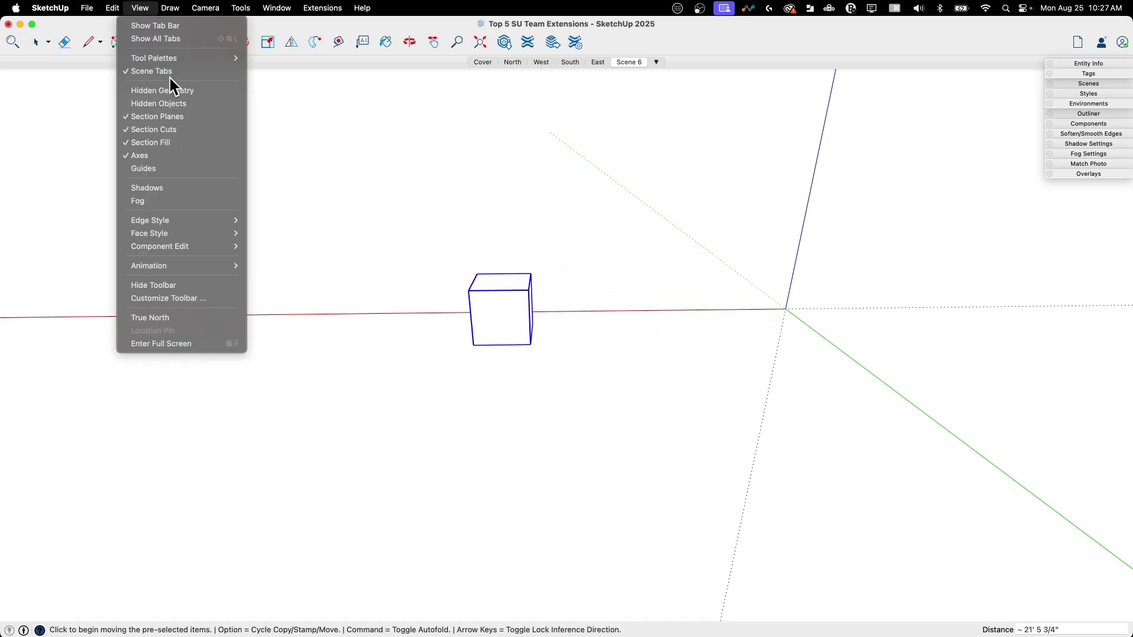
mouse_move(171, 8)
mouse_move(183, 142)
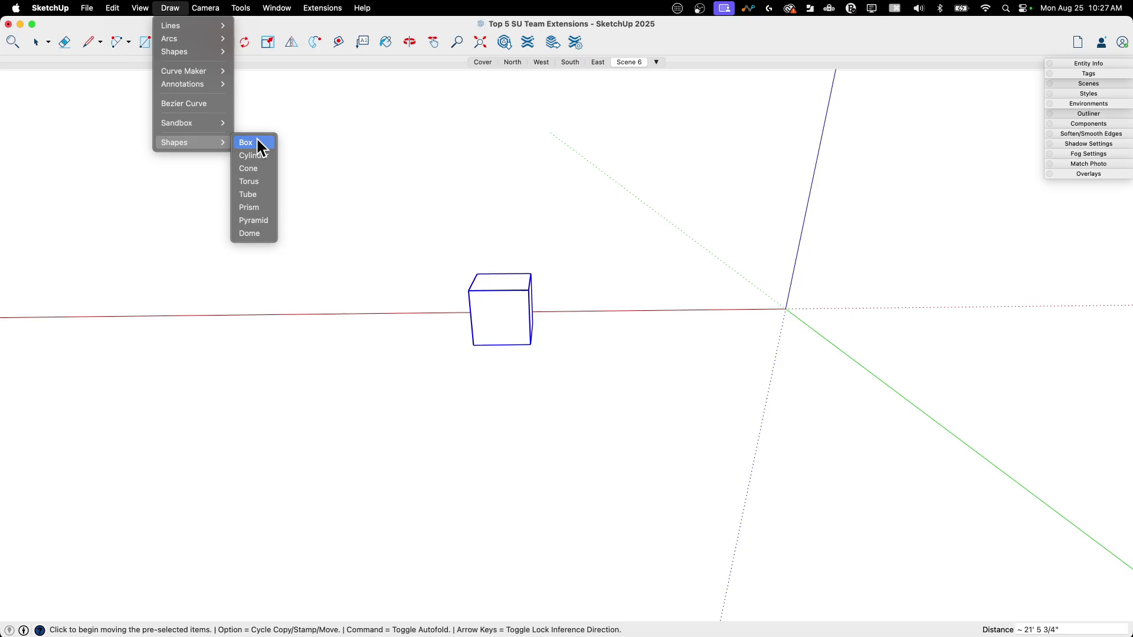
click(260, 175)
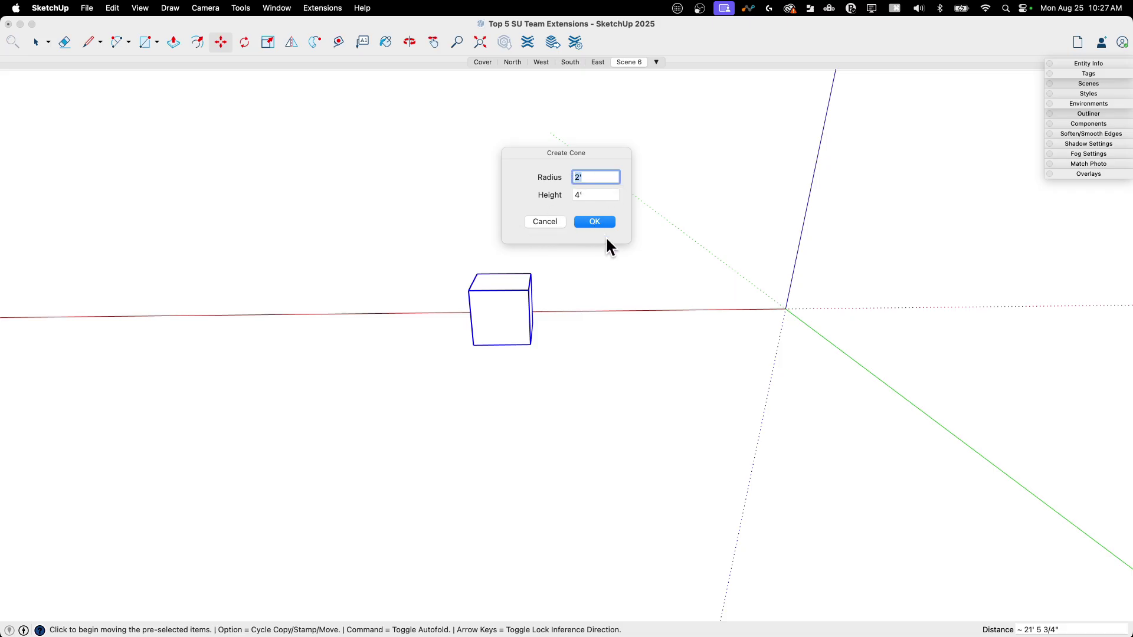
click(596, 221)
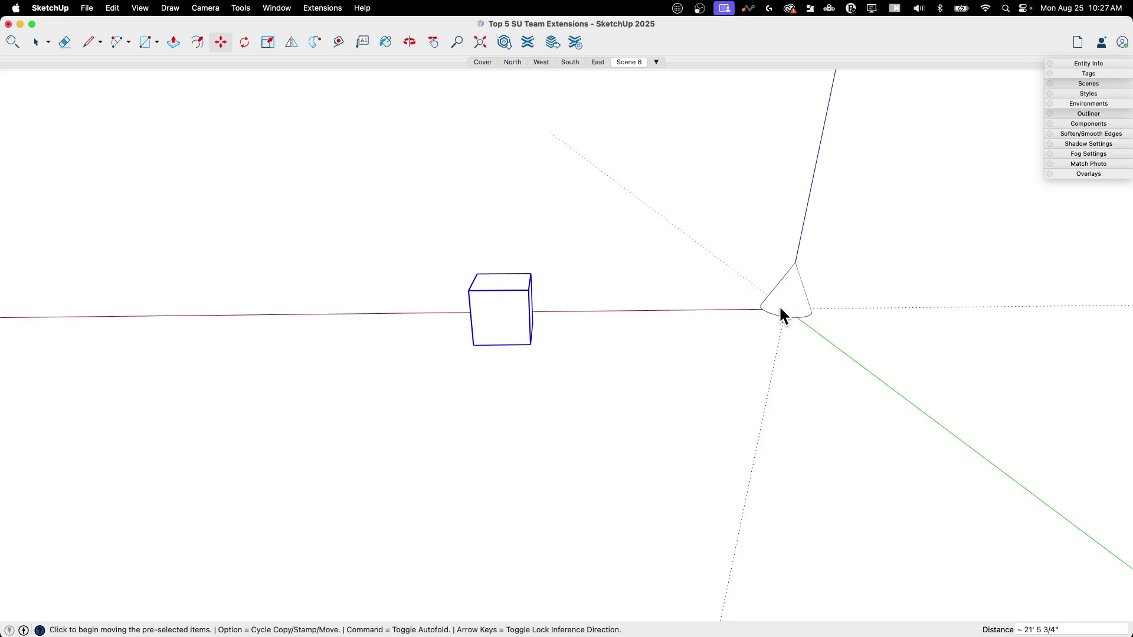
Select the new cone and move it 16' along the red axis beside the cube
click(789, 304)
click(795, 309)
key(space)
click(793, 320)
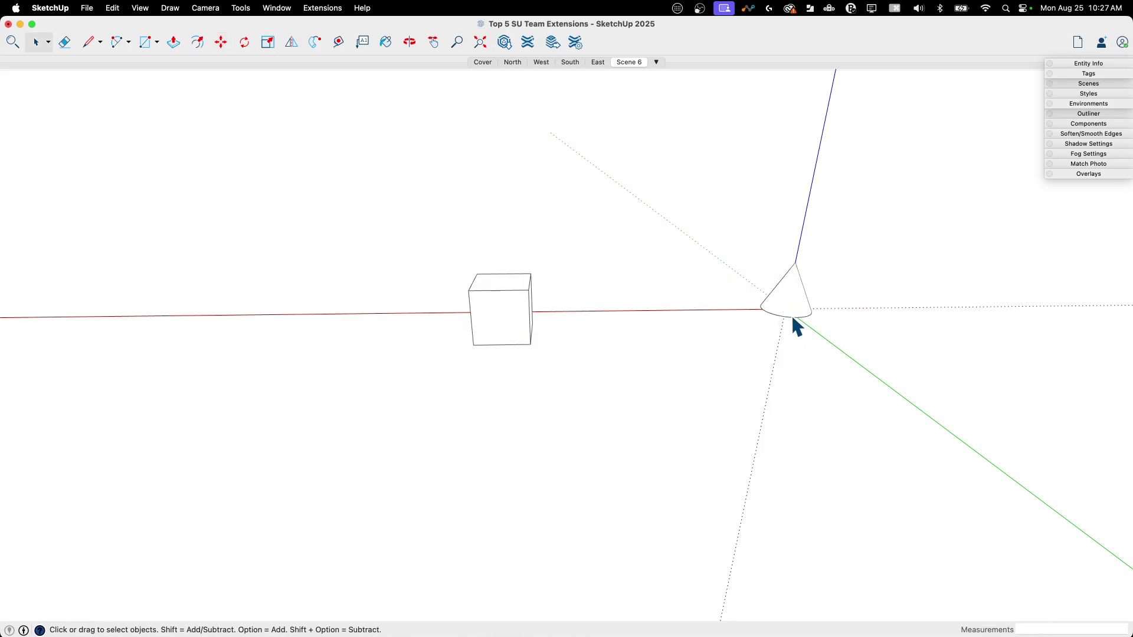
click(794, 322)
key(m)
click(805, 336)
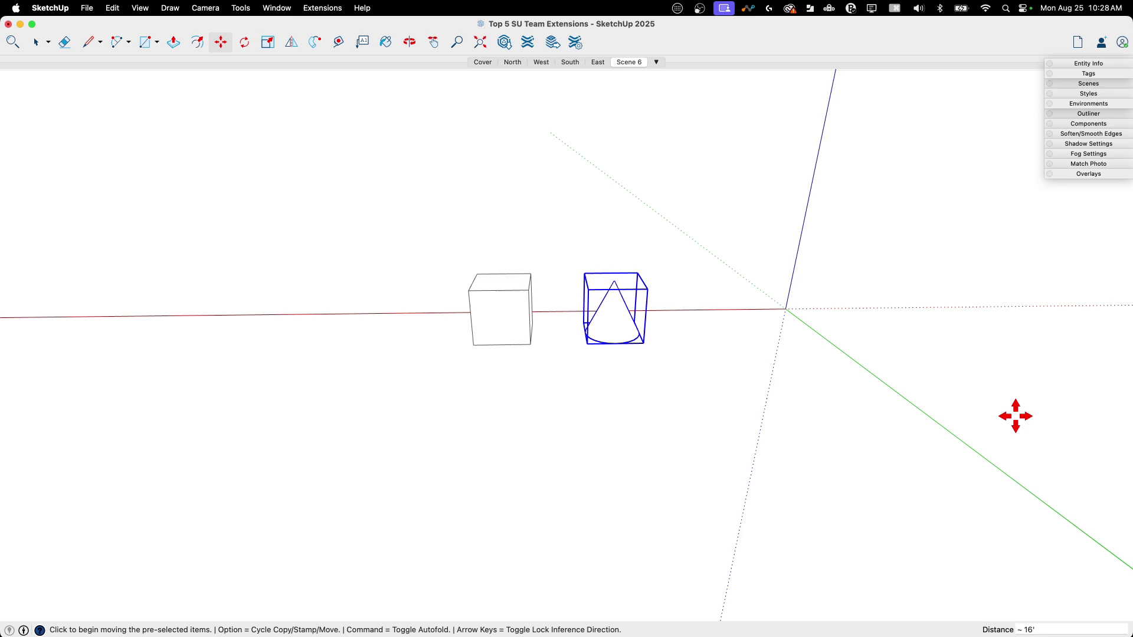
key(space)
Create a six-sided Shapes prism with 2' radius and 4' height
click(575, 275)
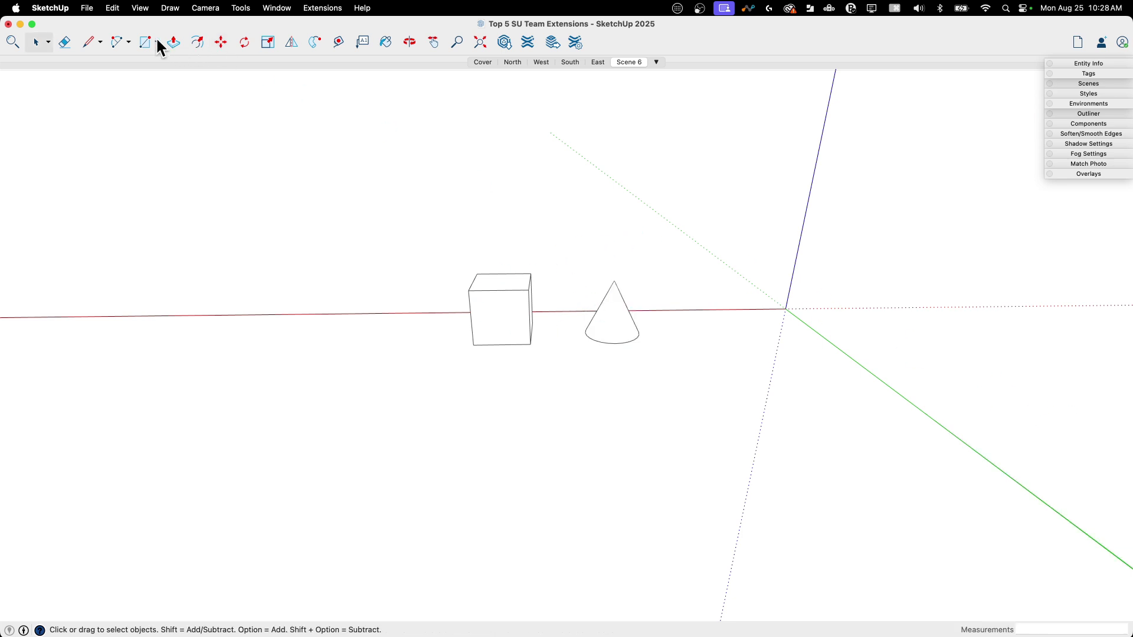
click(140, 7)
mouse_move(170, 8)
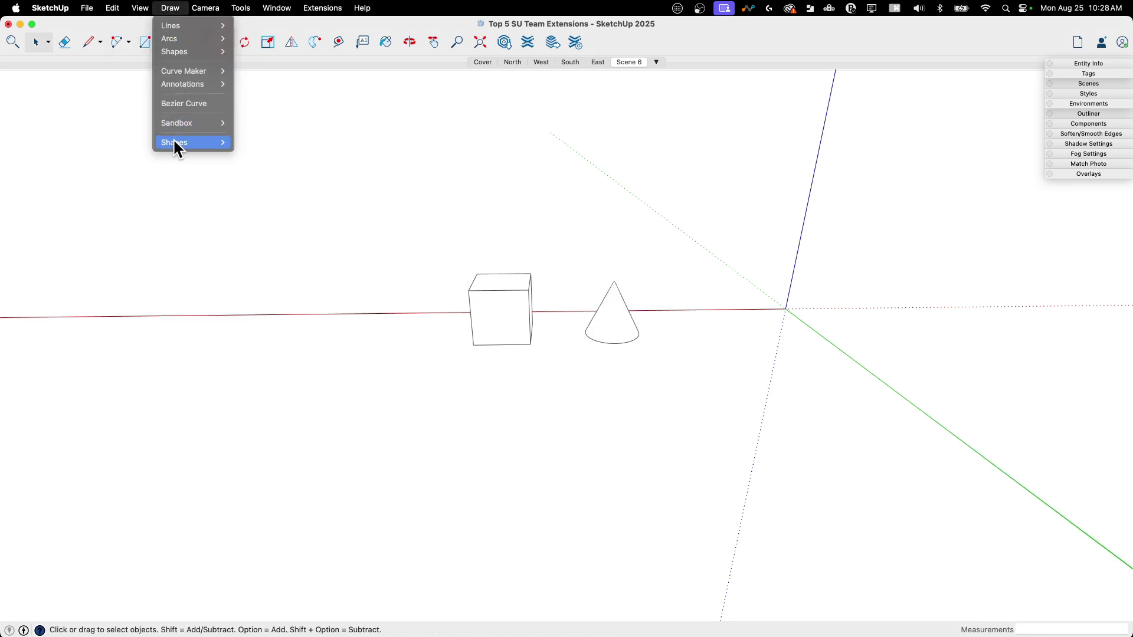
mouse_move(175, 143)
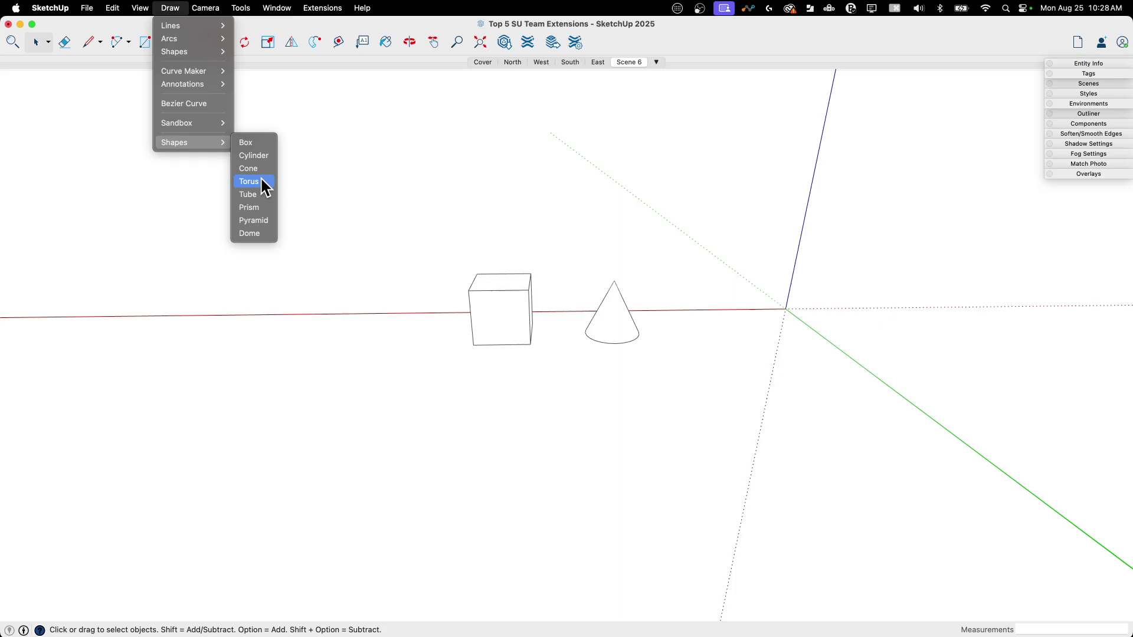
click(265, 210)
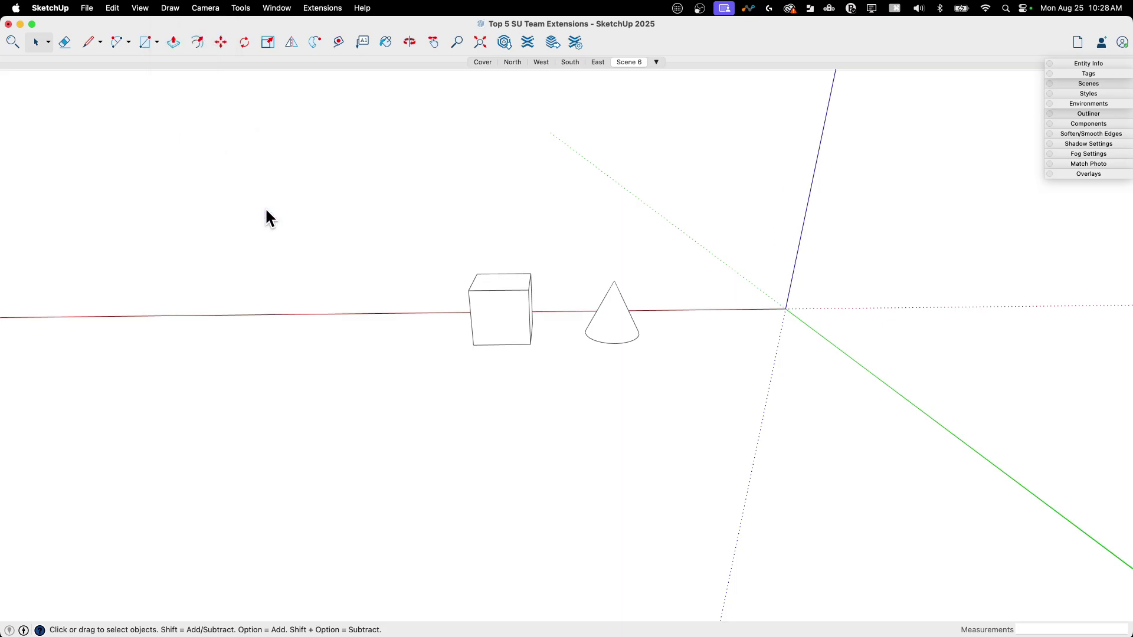
click(595, 236)
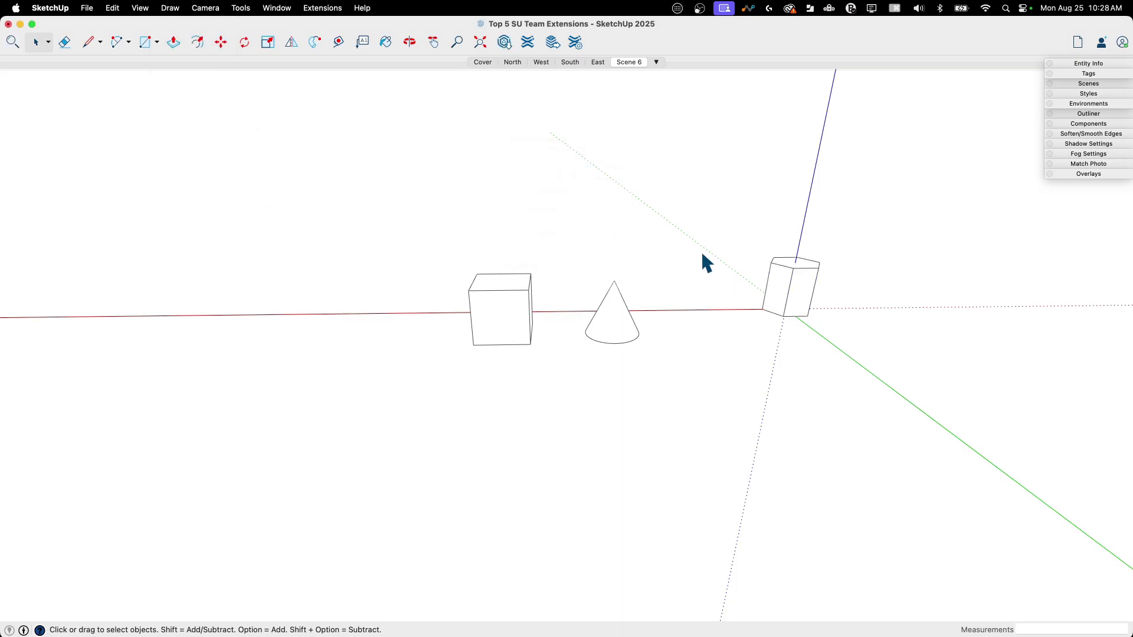
Move the prism beside the cone and orbit to inspect the three shapes
click(809, 303)
key(m)
click(823, 306)
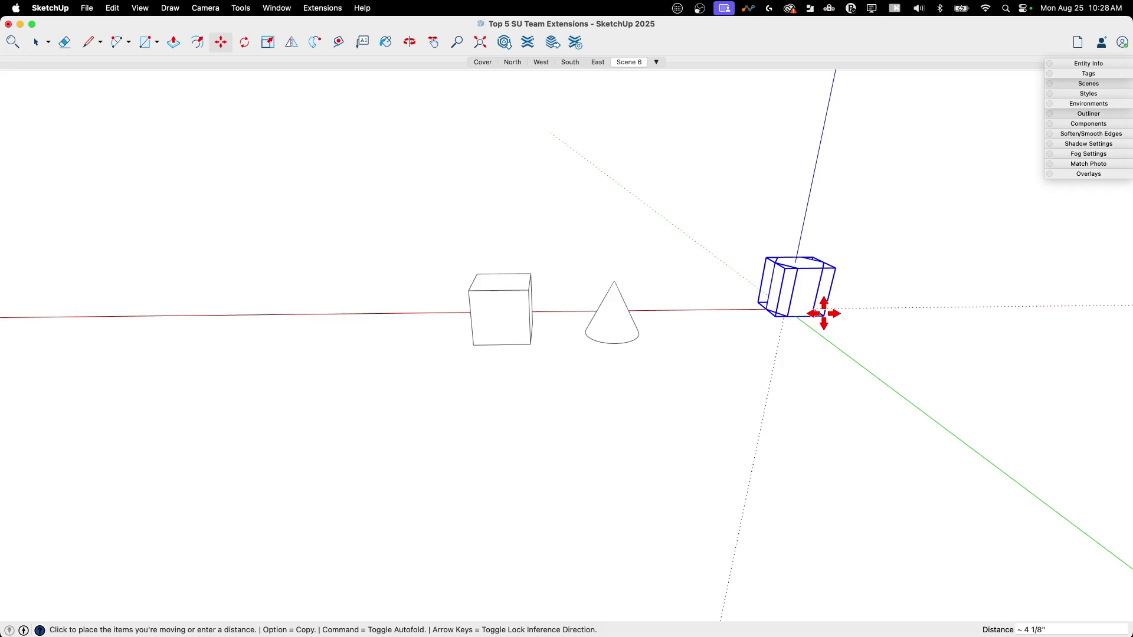
click(731, 347)
middle_drag(979, 389, 711, 448)
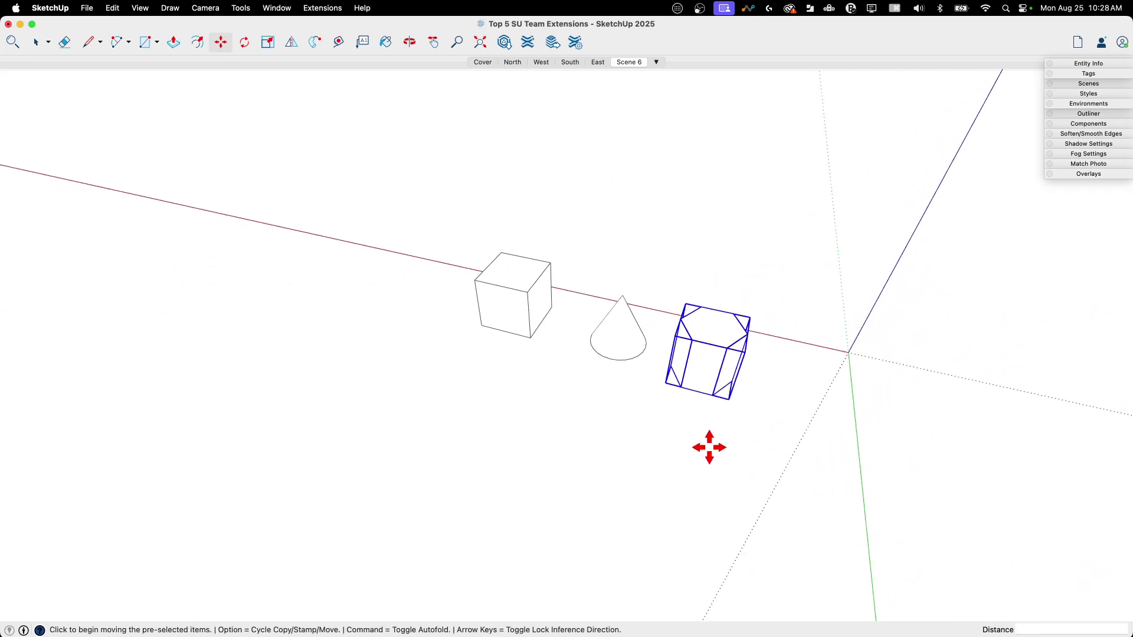
key(space)
click(696, 456)
middle_drag(600, 357, 514, 244)
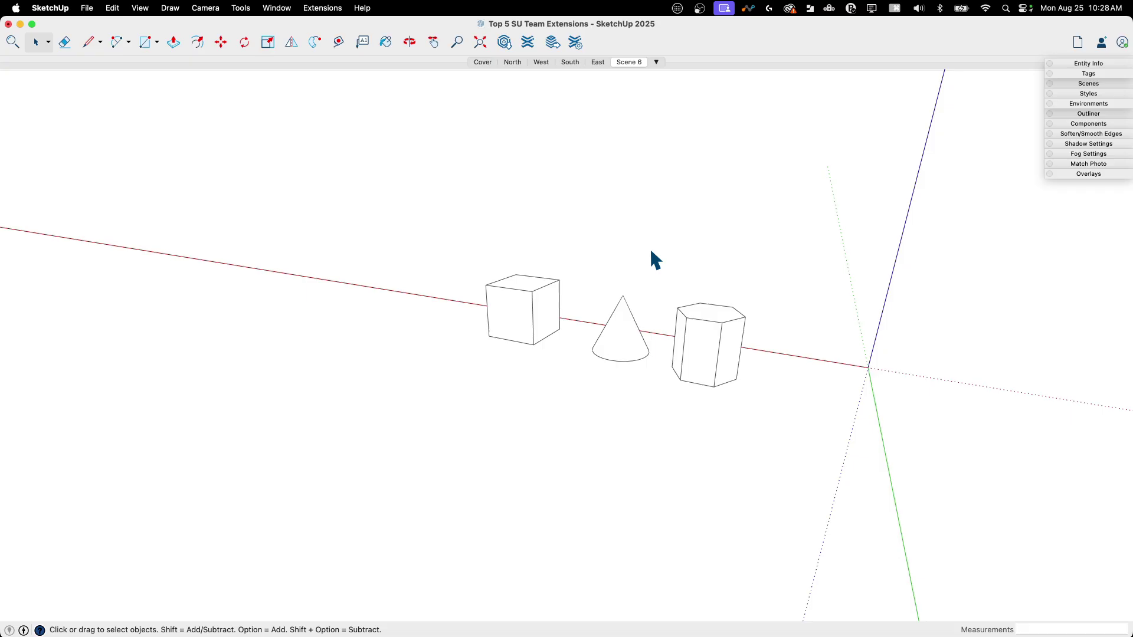
Switch to Scene 6 and orbit the building to a lower, frontal angle
click(630, 61)
key(o)
drag(717, 278, 733, 210)
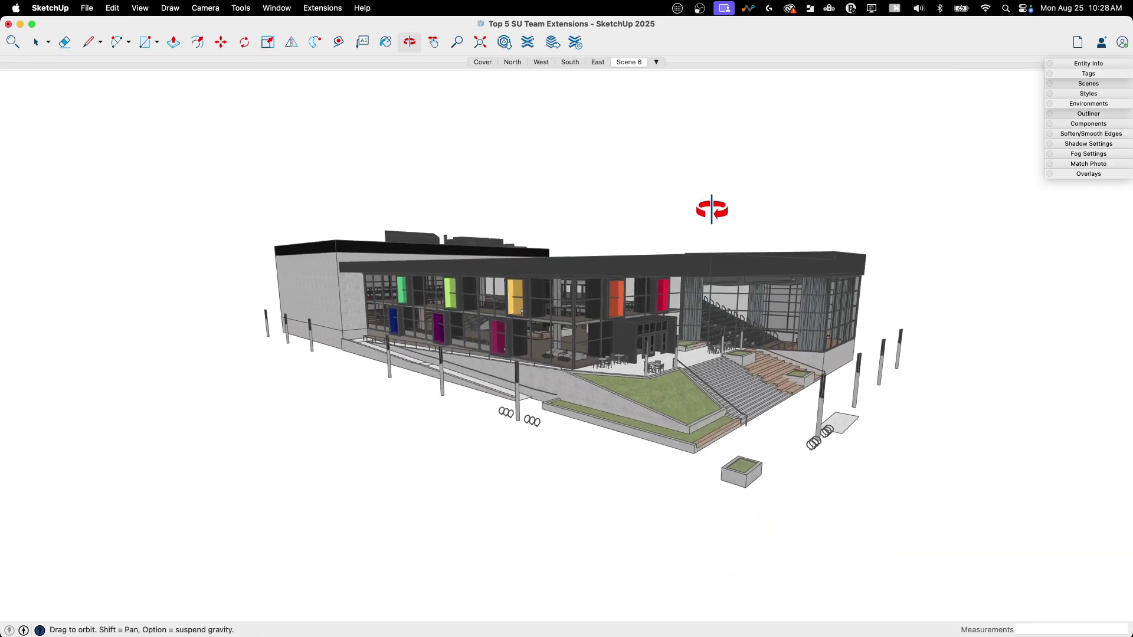
key(space)
key(o)
drag(554, 283, 534, 263)
key(space)
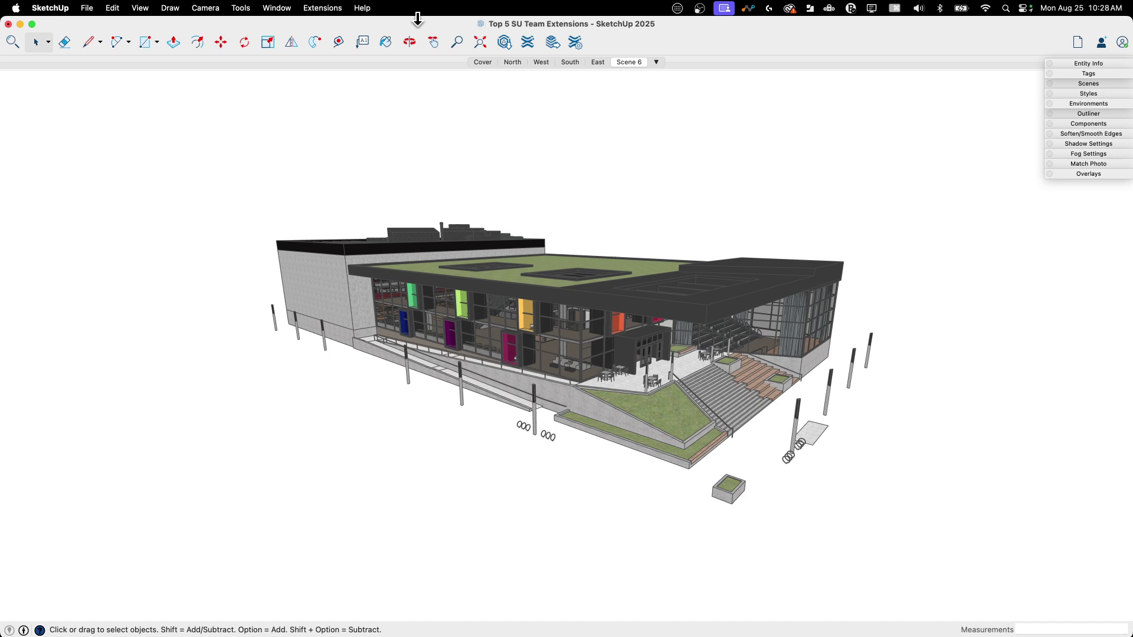
Launch Material Resizer and tick the four 2048x2048 materials in its list
click(322, 7)
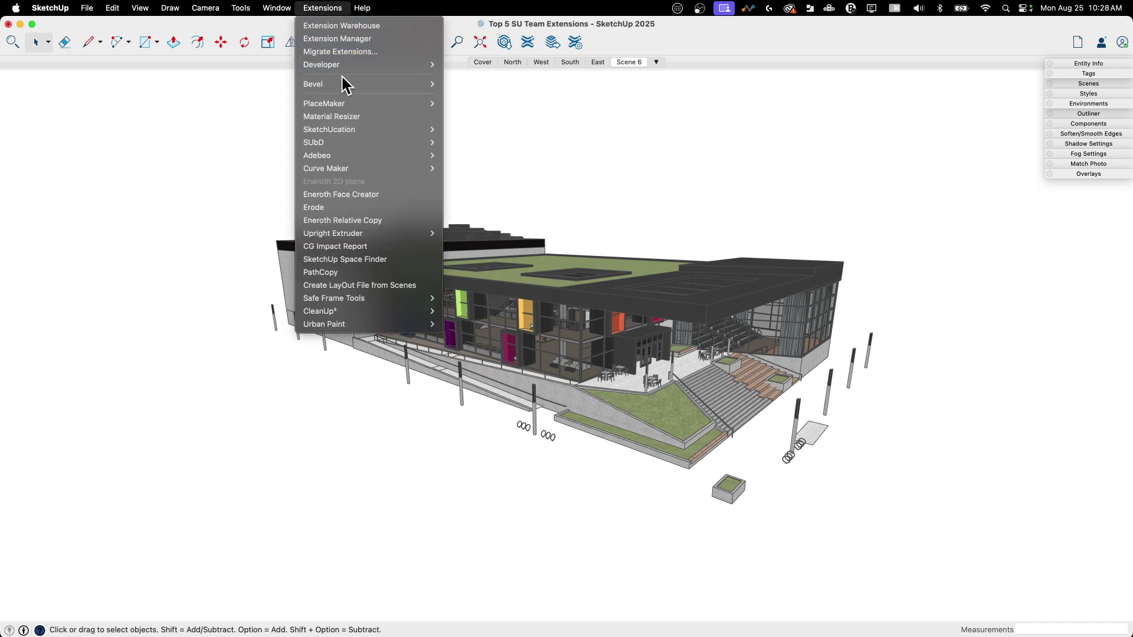
click(357, 117)
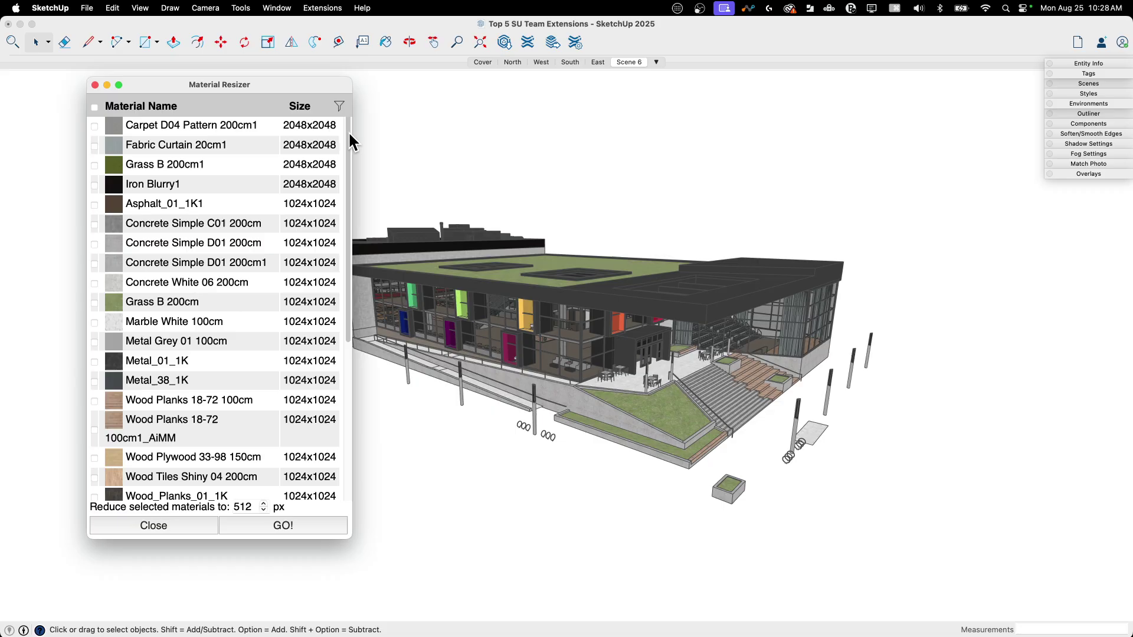
mouse_move(348, 132)
mouse_down()
mouse_move(351, 338)
mouse_move(340, 131)
mouse_up()
scroll(230, 142, down, 5)
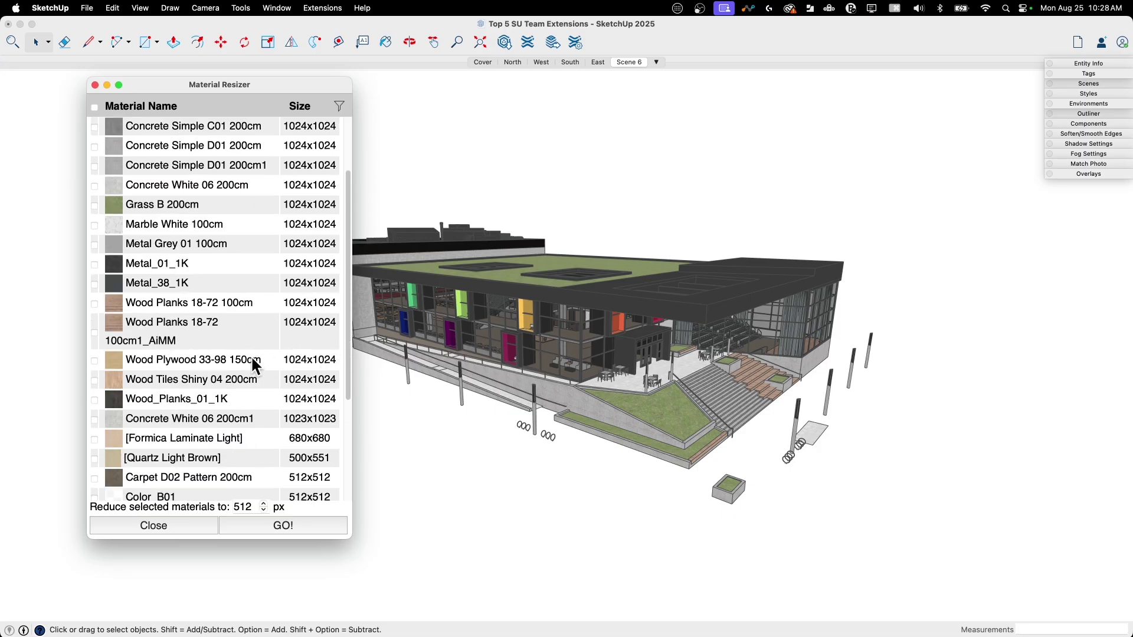
scroll(273, 366, down, 8)
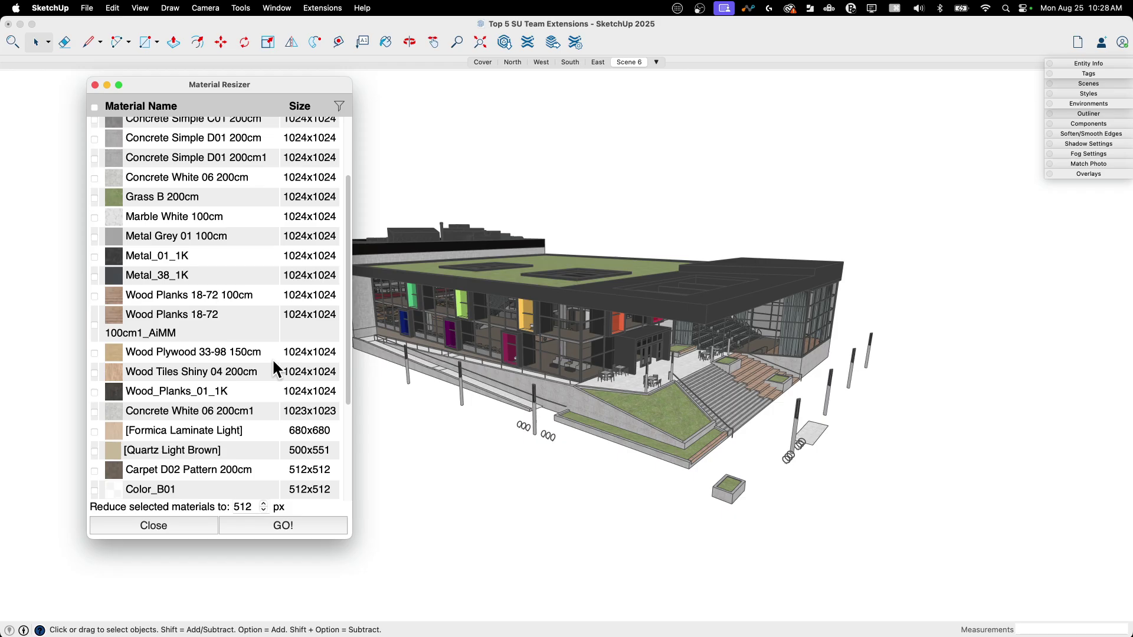
scroll(301, 481, up, 12)
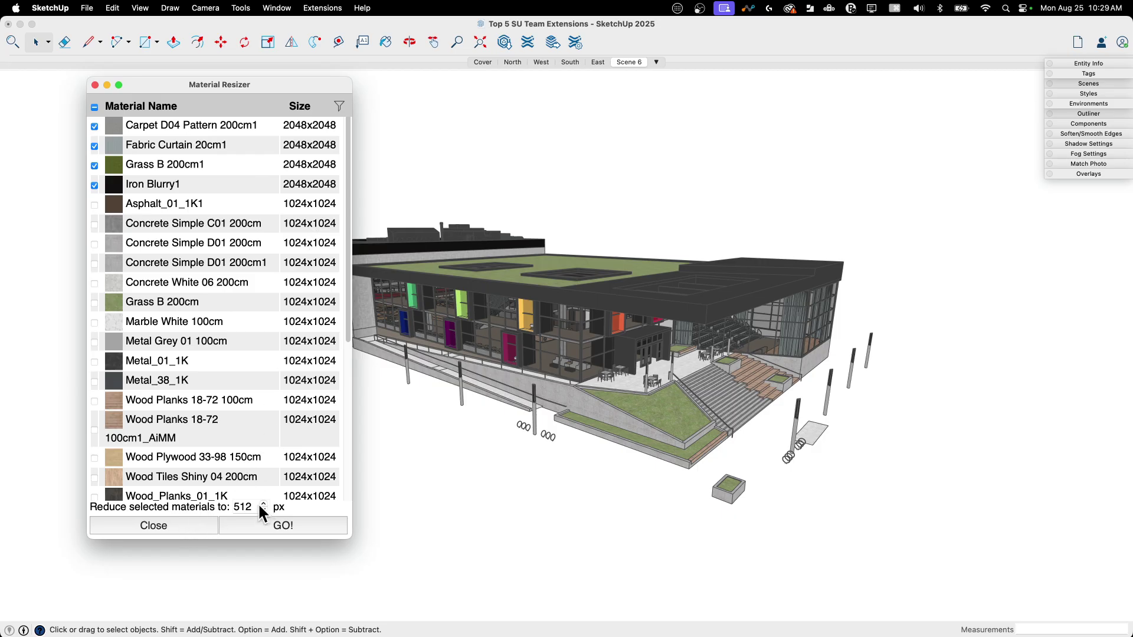
Set 'Reduce selected materials to' 1024, run GO!, and confirm the 'Resized 4 materials' alert
drag(257, 505, 191, 498)
text(1024)
click(292, 521)
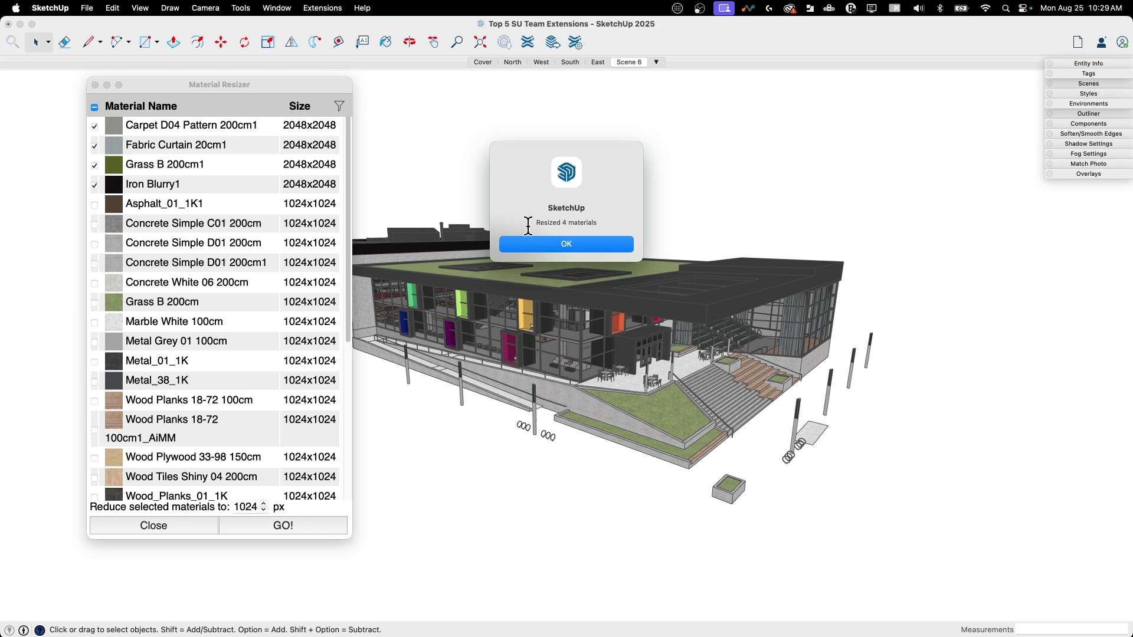
click(590, 252)
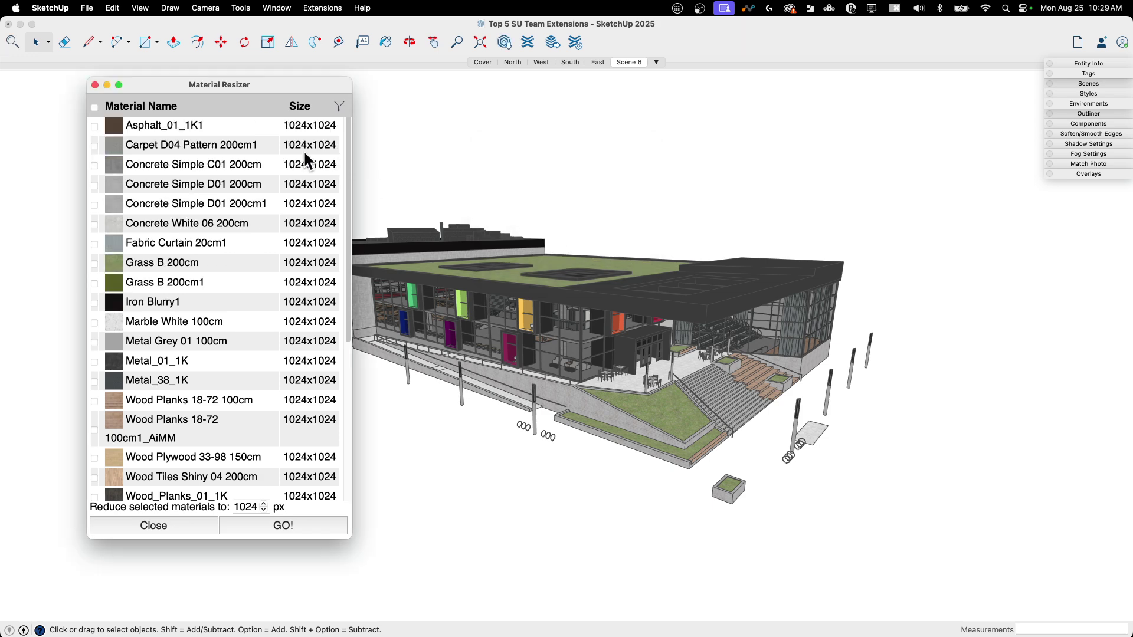
scroll(303, 362, down, 5)
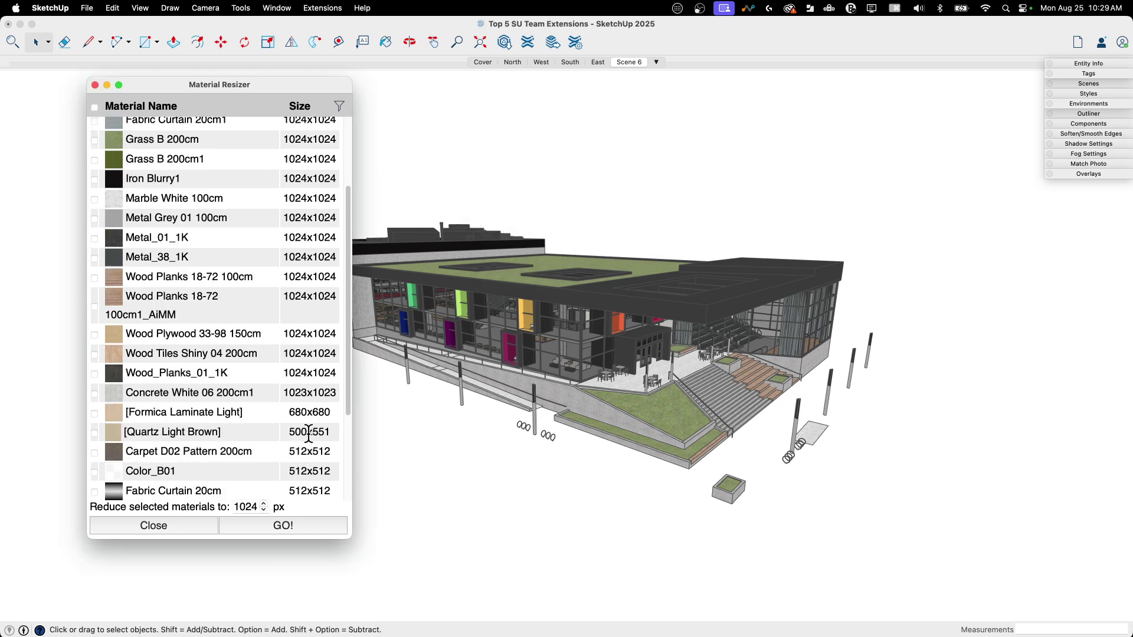
scroll(299, 303, up, 1)
scroll(704, 378, up, 2)
scroll(664, 284, up, 3)
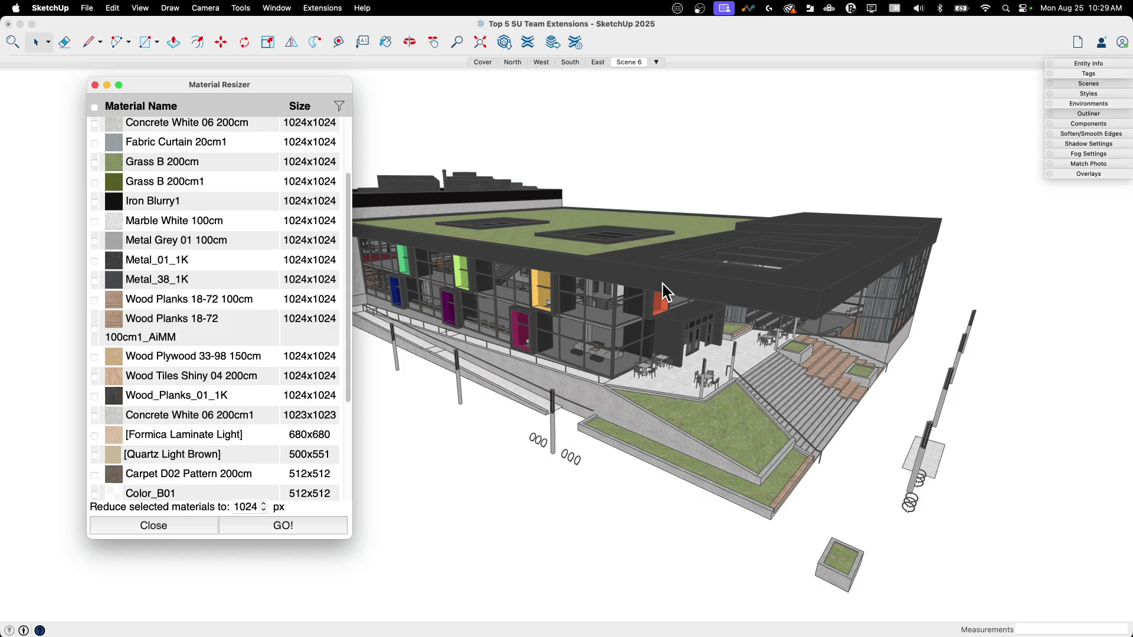
Close the Material Resizer window and orbit around the building to view its resized textures
click(95, 85)
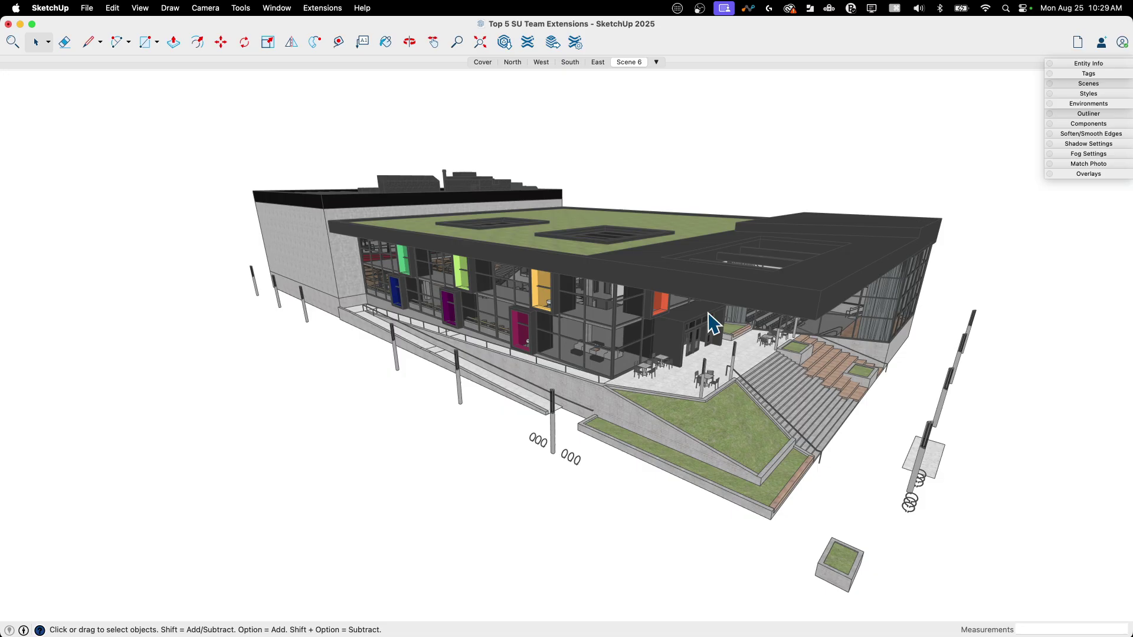
middle_drag(714, 324, 531, 295)
middle_drag(794, 413, 533, 312)
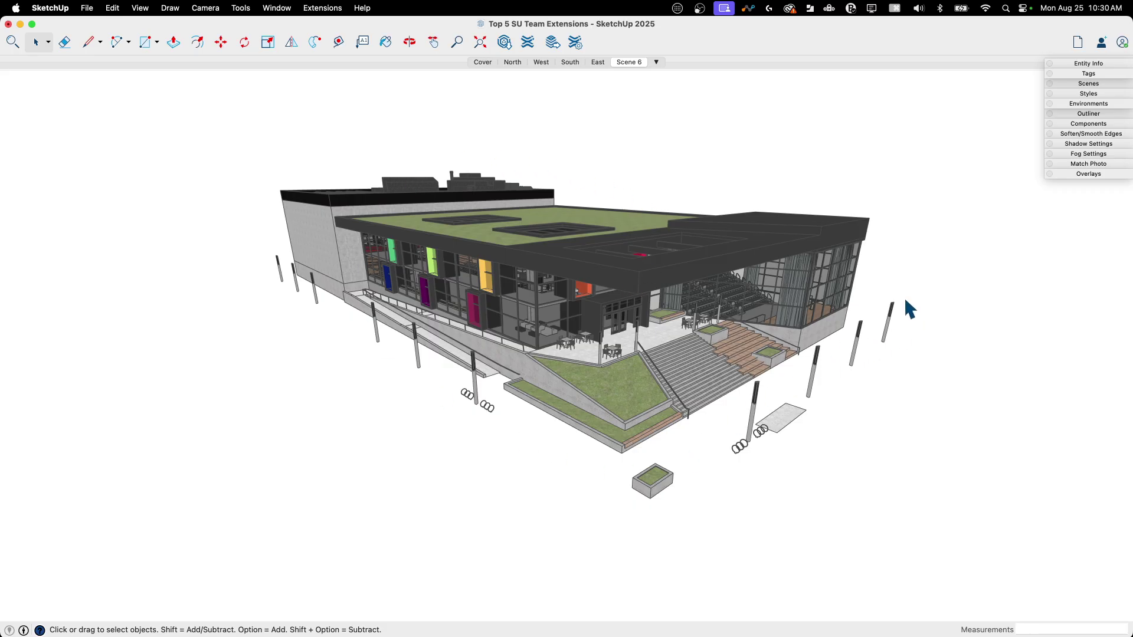
middle_drag(904, 296, 909, 307)
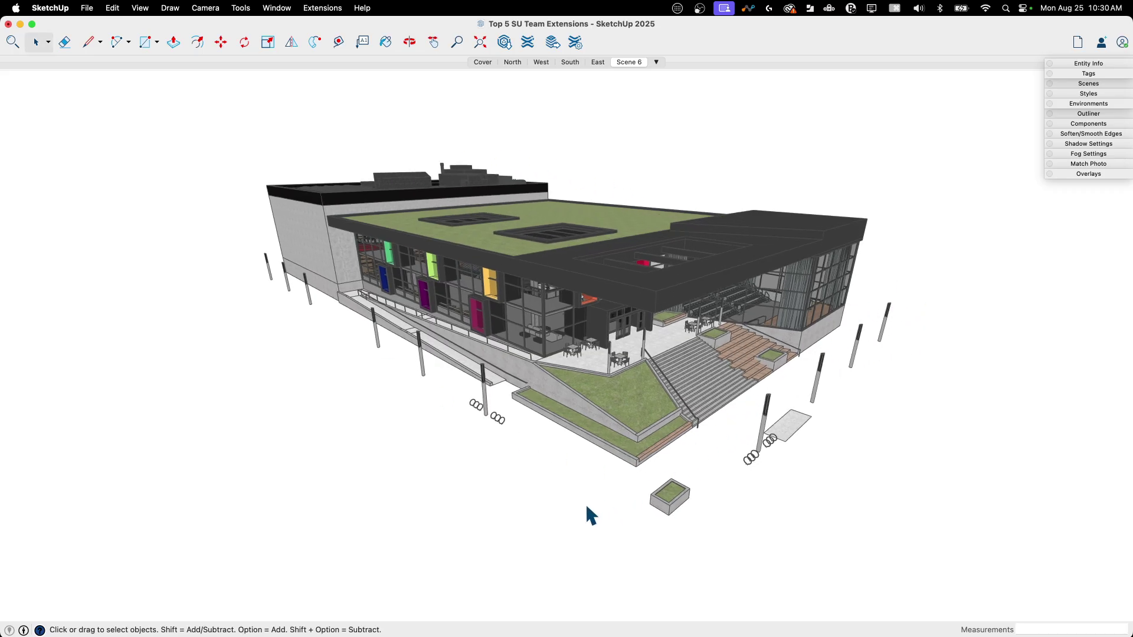